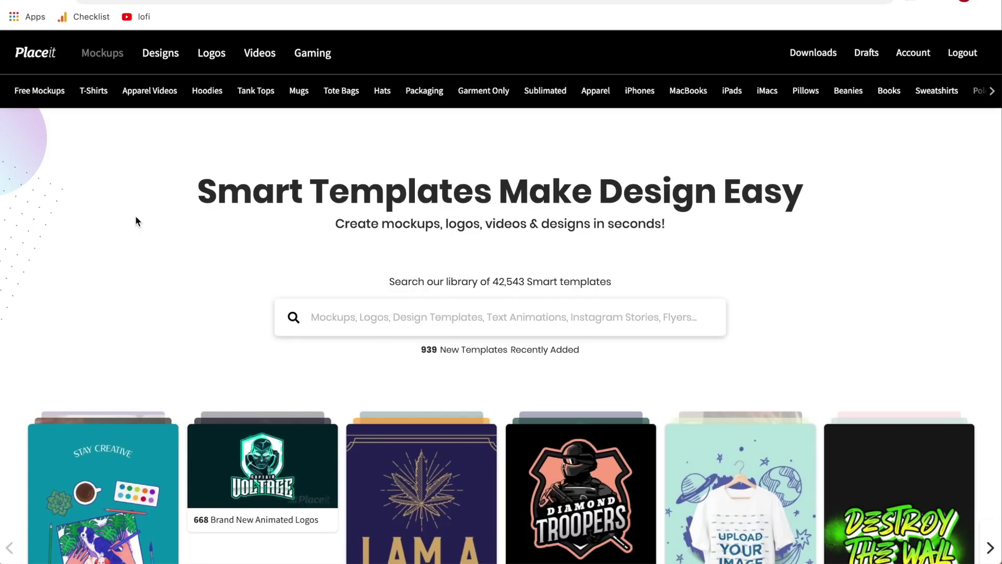
# Browse the t-shirt design templates briefly, then switch to the logo templates
pyautogui.click(160, 53)
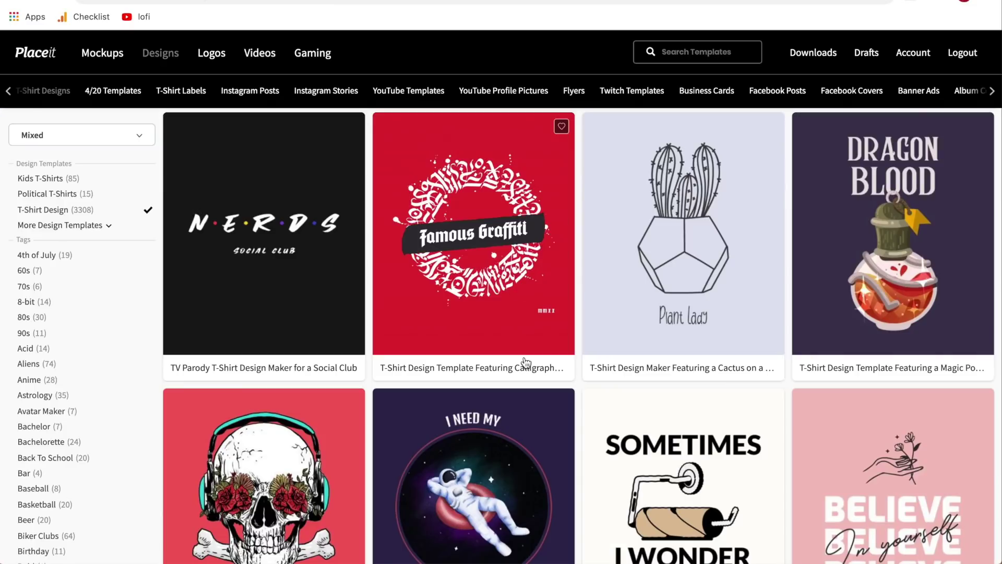
pyautogui.scroll(-10, 573, 422)
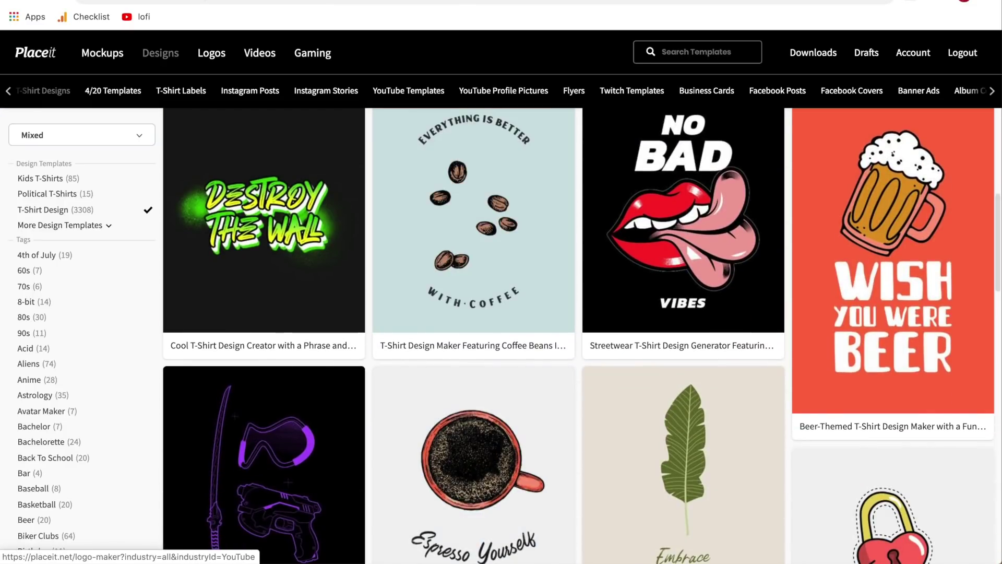
pyautogui.click(211, 53)
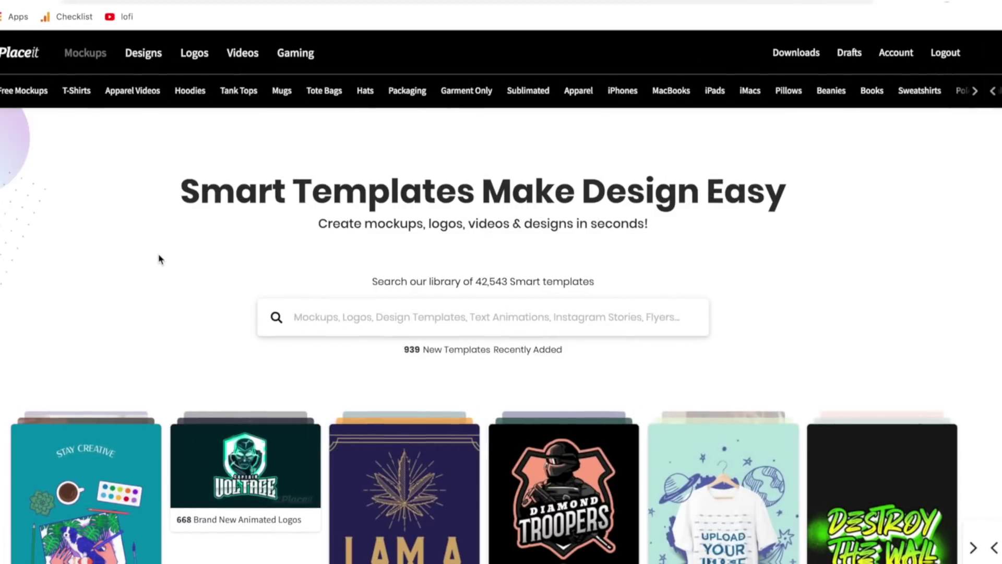
pyautogui.scroll(-2, 176, 254)
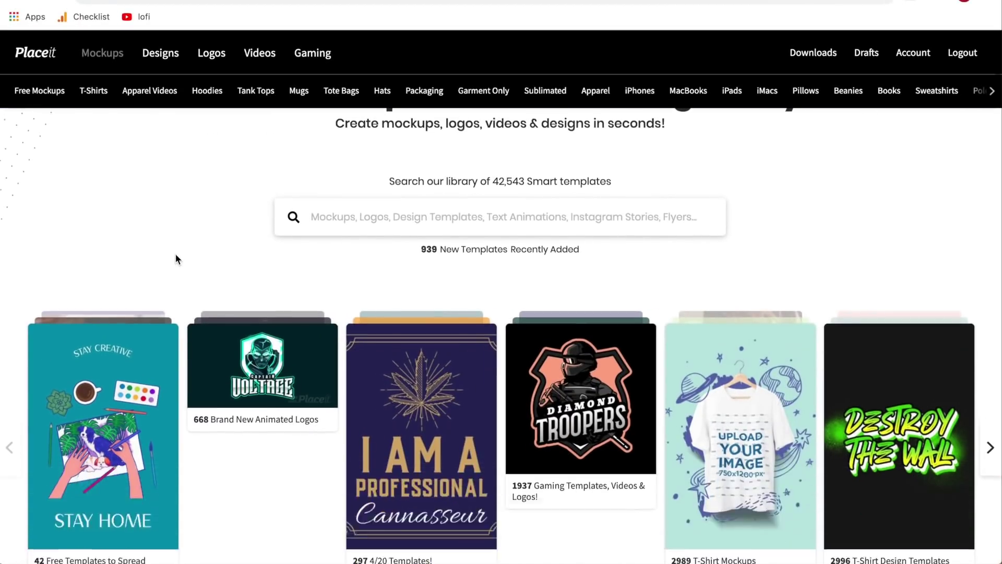
pyautogui.scroll(2, 175, 253)
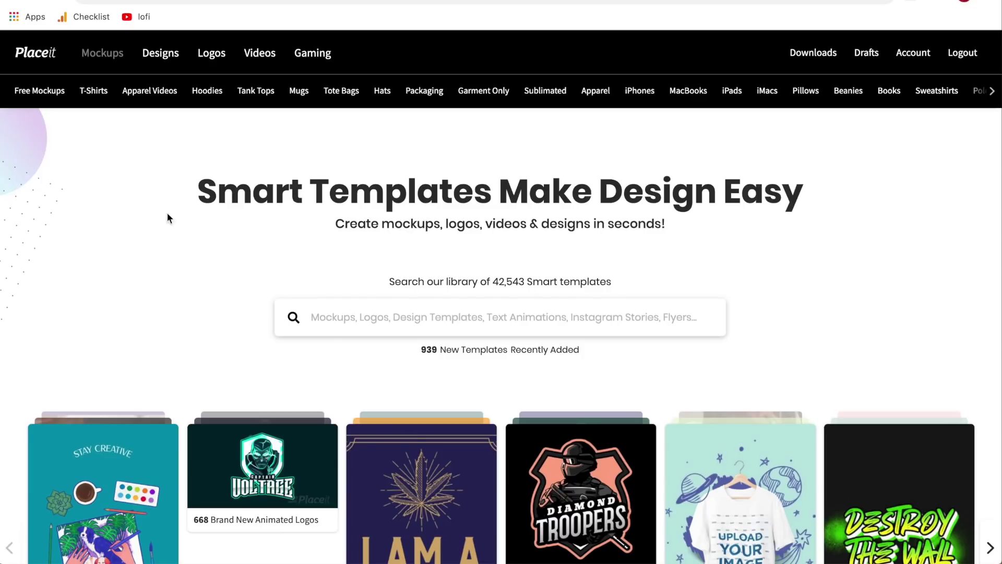
# Open the T-Shirt Designs gallery and scroll through its template grid and tag sidebar
pyautogui.moveTo(160, 57)
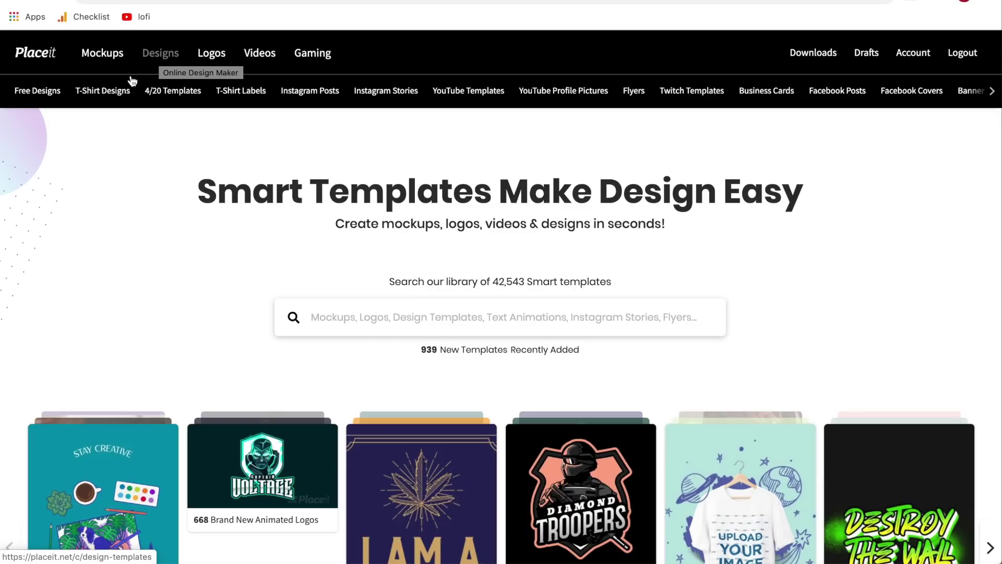
pyautogui.click(110, 94)
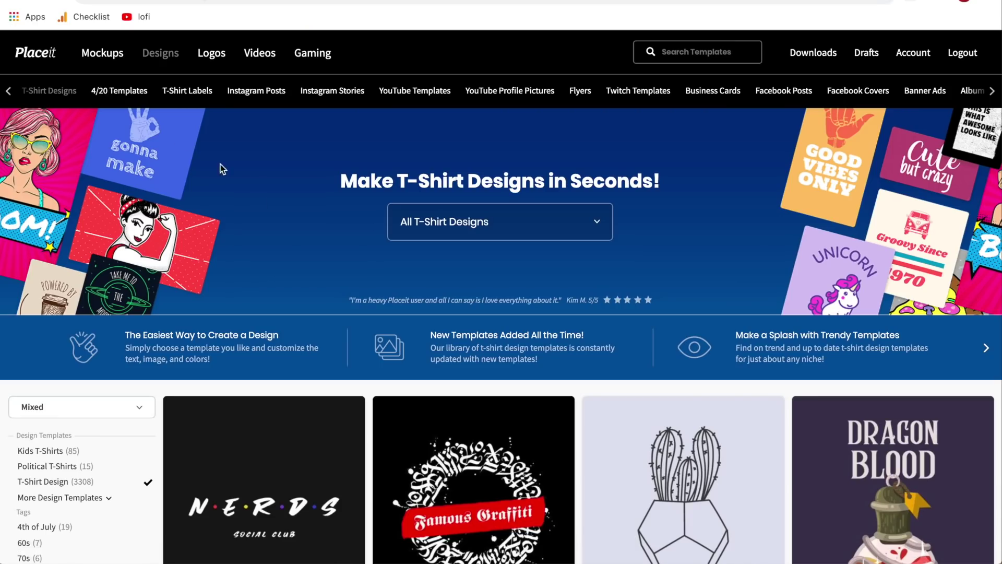
pyautogui.scroll(-3, 303, 266)
pyautogui.scroll(-2, 303, 268)
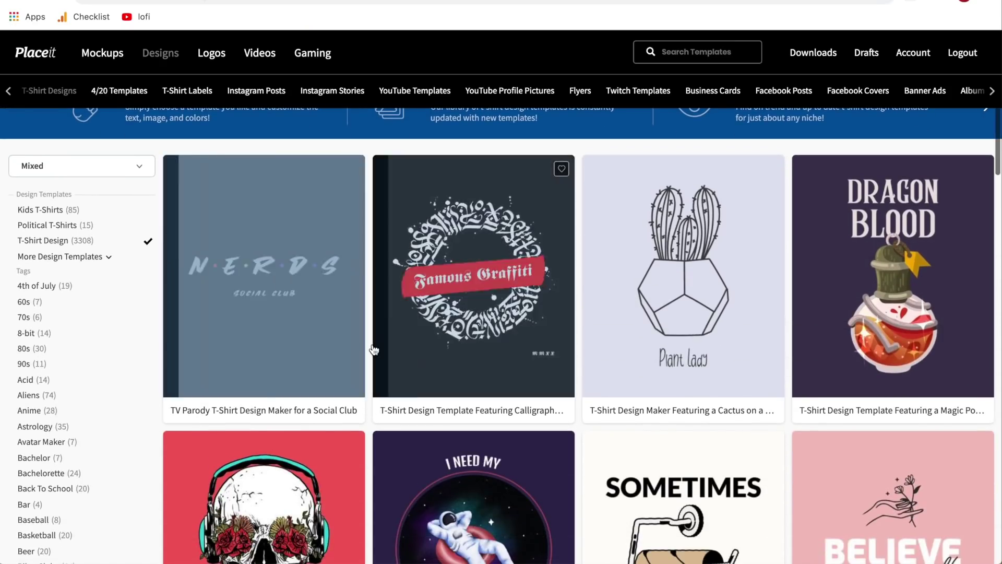
pyautogui.scroll(-4, 360, 313)
pyautogui.scroll(-20, 374, 349)
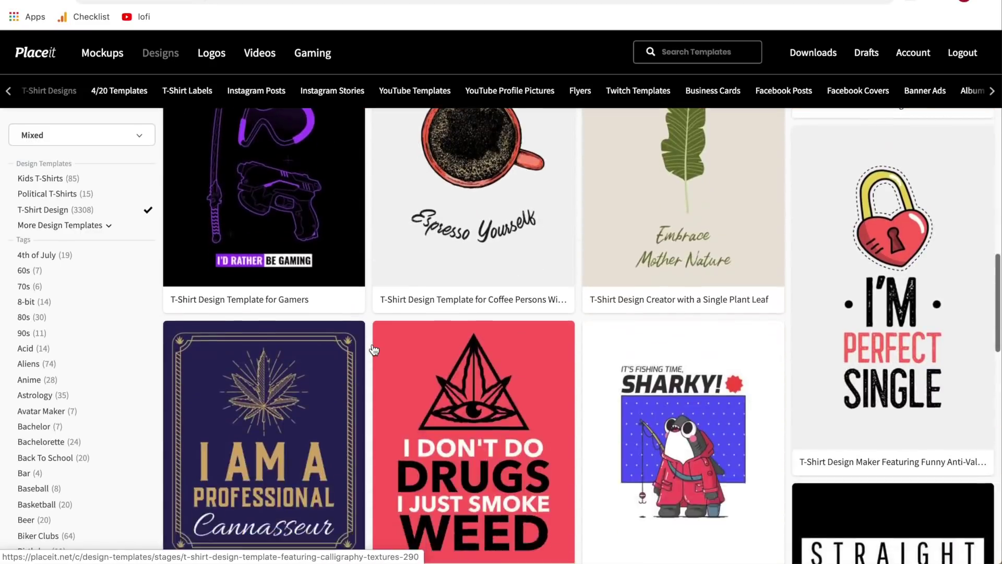
pyautogui.scroll(-5, 374, 349)
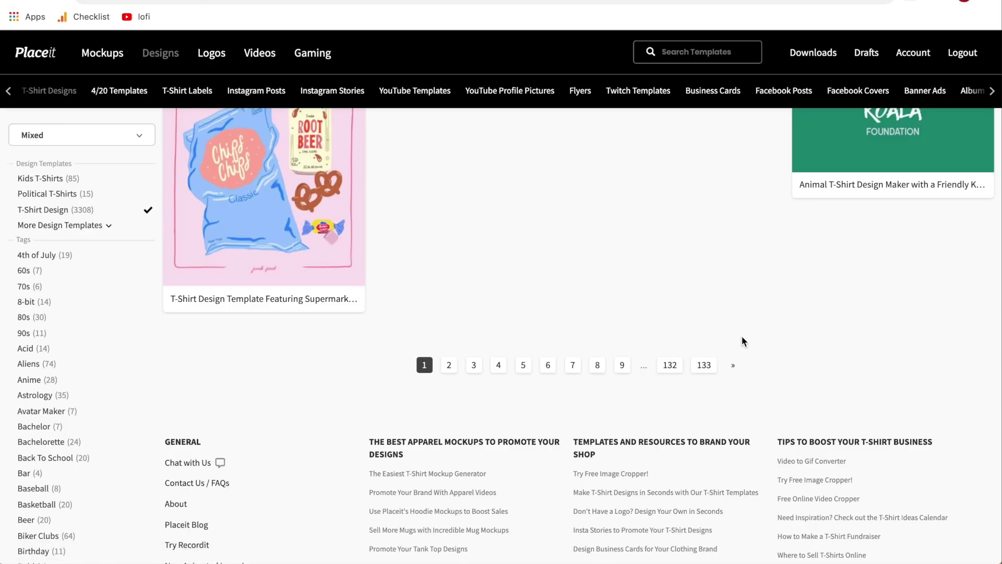
pyautogui.scroll(20, 742, 336)
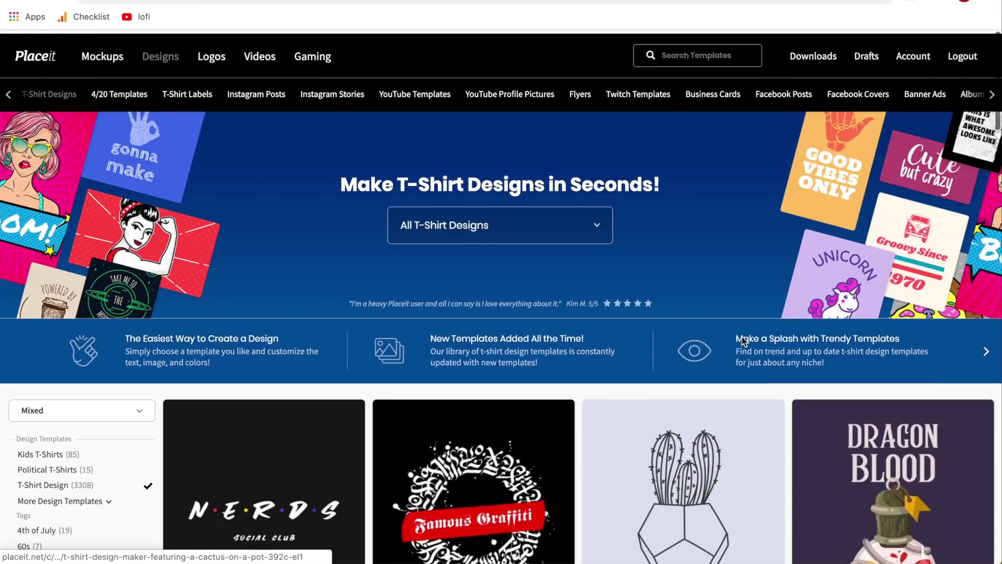
pyautogui.scroll(-6, 769, 292)
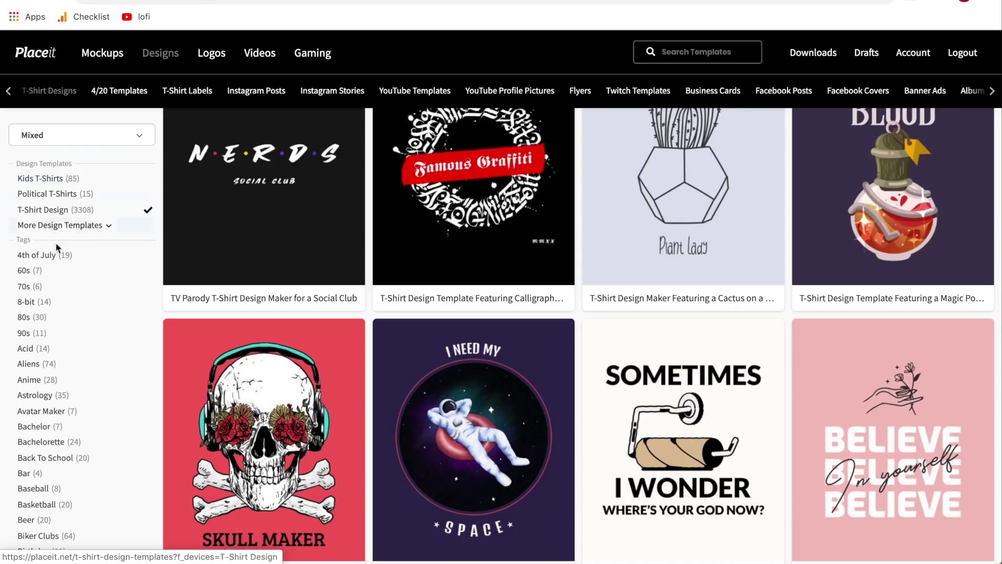
pyautogui.scroll(-8, 65, 426)
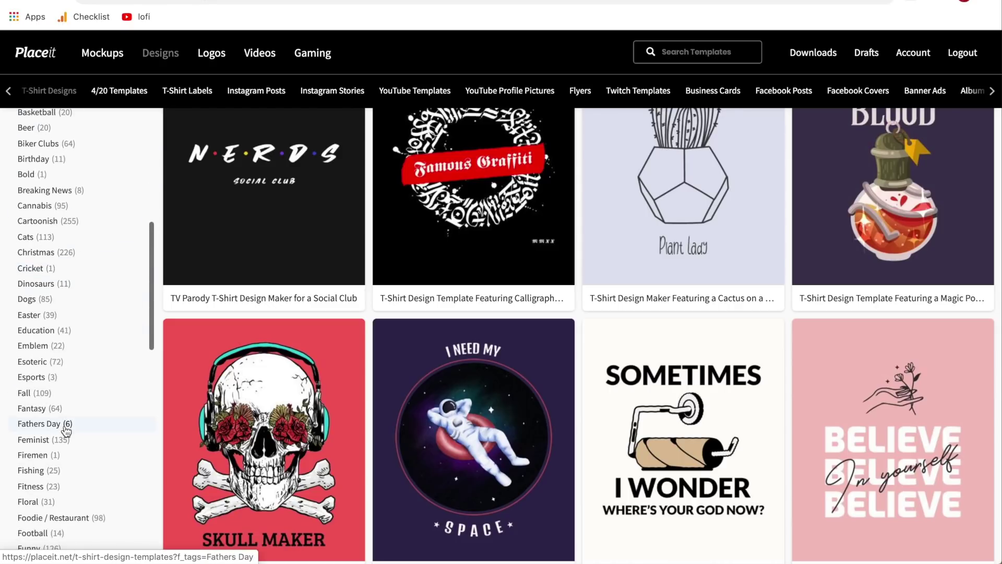
pyautogui.scroll(8, 65, 430)
pyautogui.scroll(6, 65, 430)
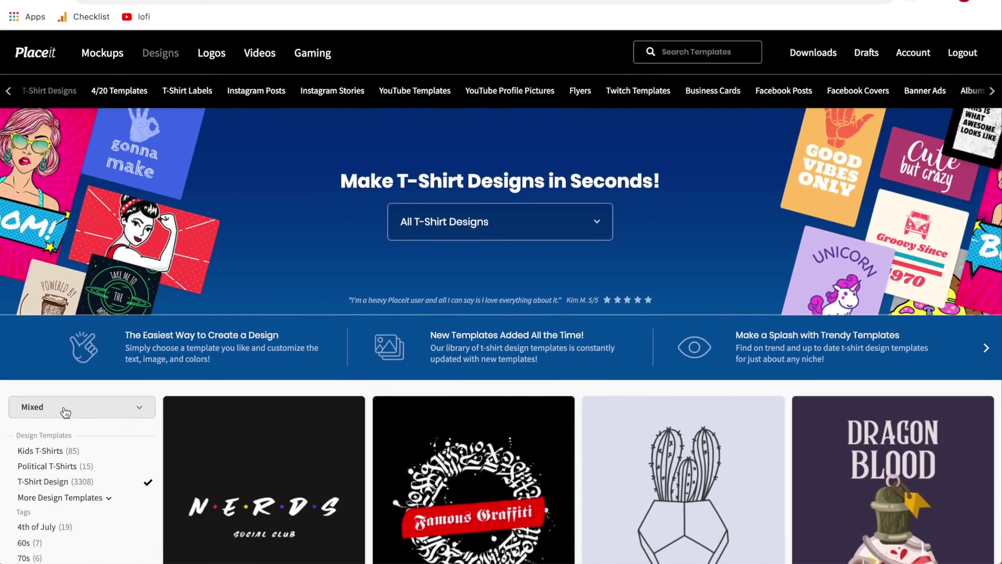
pyautogui.click(138, 415)
# Sort the templates by Best Selling and open the Cool Skull Illustrations t-shirt template
pyautogui.click(66, 450)
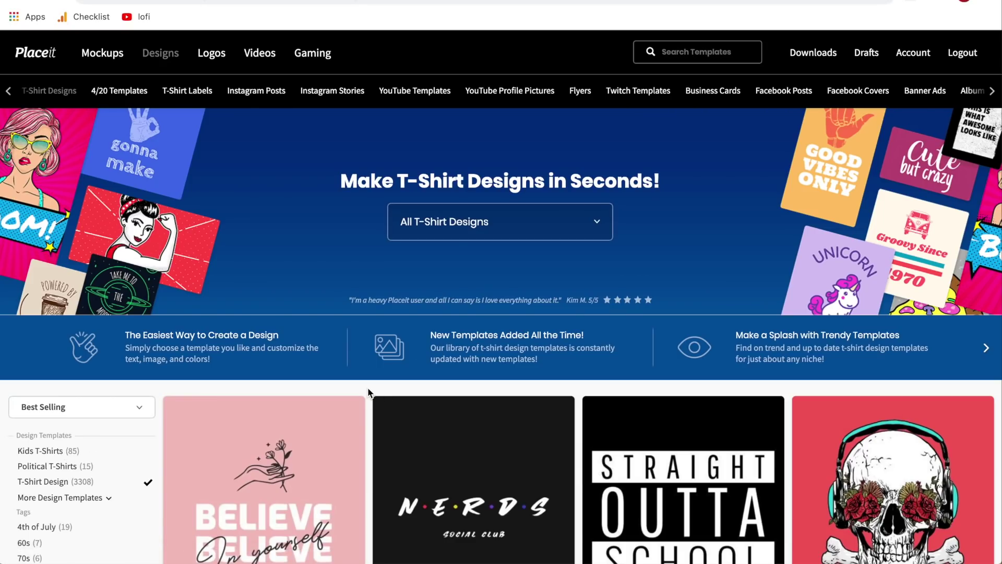
pyautogui.scroll(-5, 369, 393)
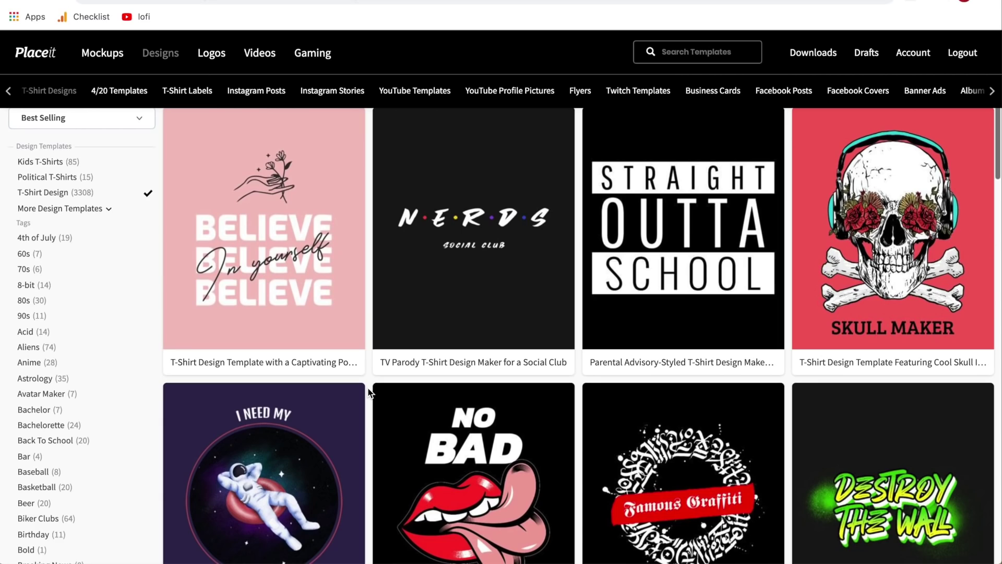
pyautogui.scroll(2, 368, 393)
pyautogui.scroll(-5, 368, 392)
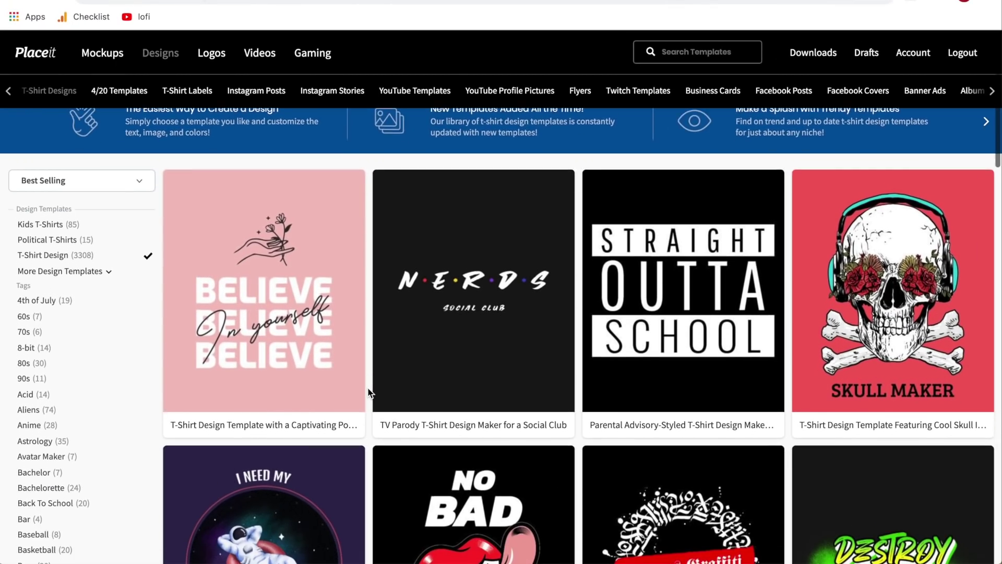
pyautogui.scroll(3, 369, 393)
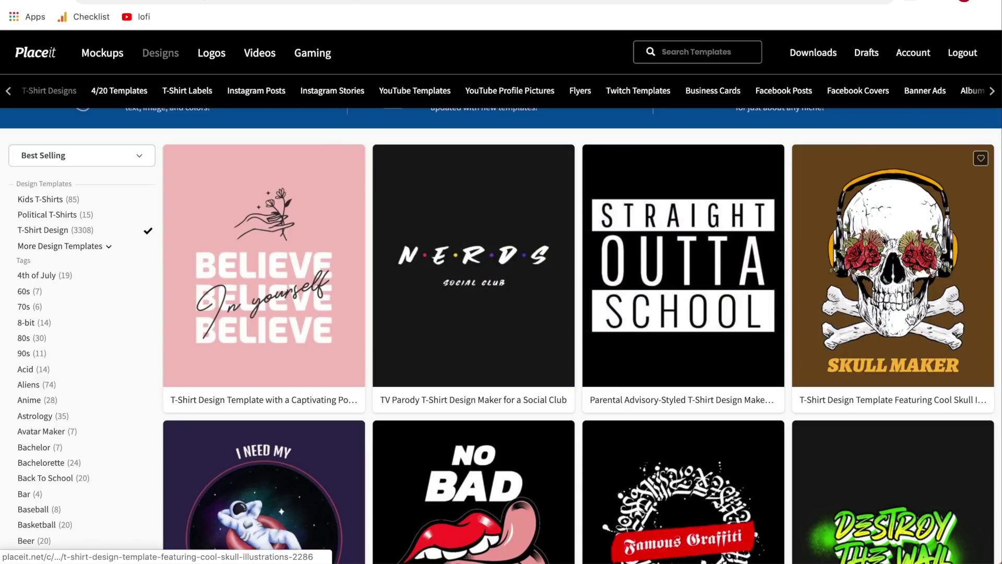
pyautogui.click(858, 299)
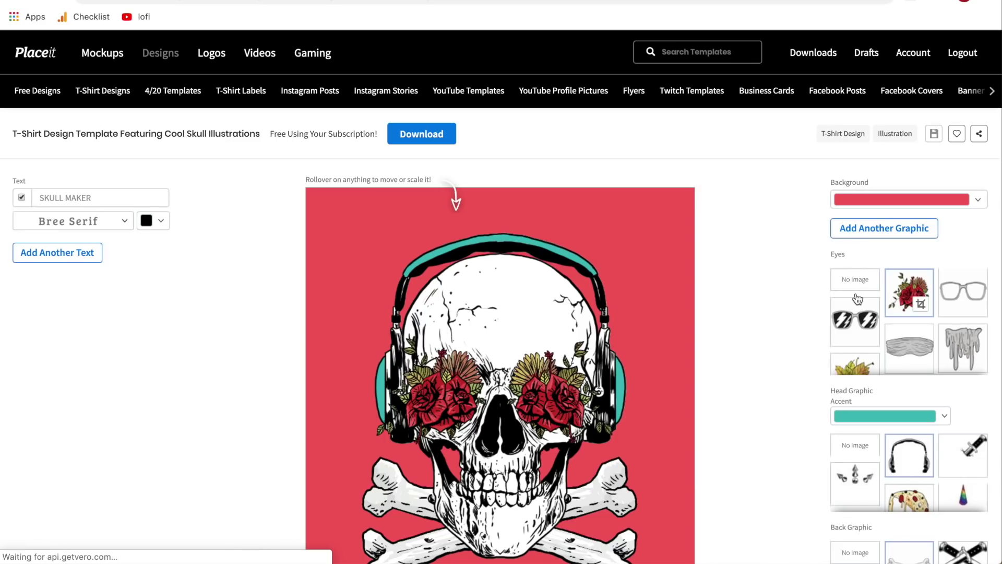
# Drag the SKULL MAKER text aside, then restore its position with Reset Layout
pyautogui.scroll(-3, 745, 316)
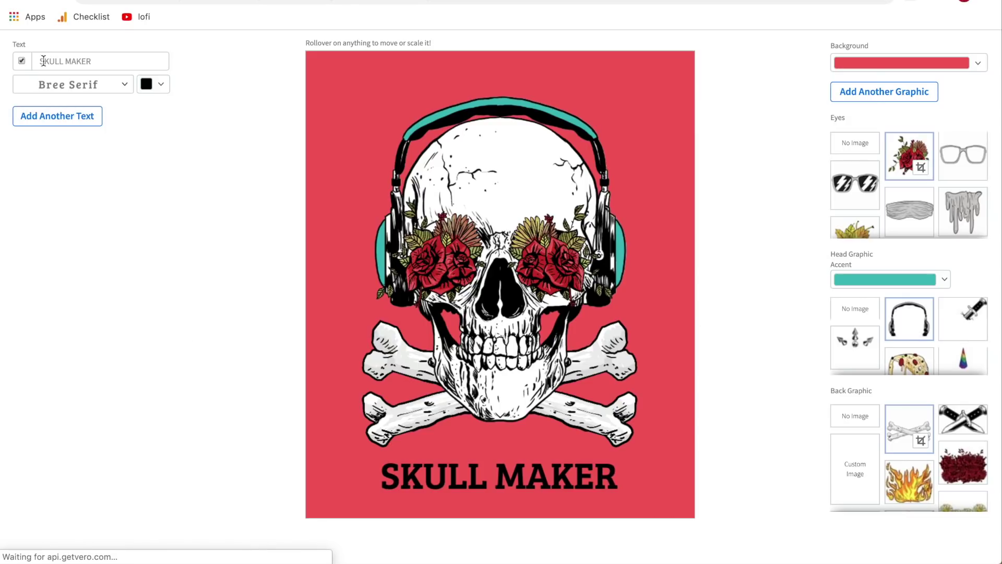
pyautogui.moveTo(472, 480); pyautogui.dragTo(392, 475)
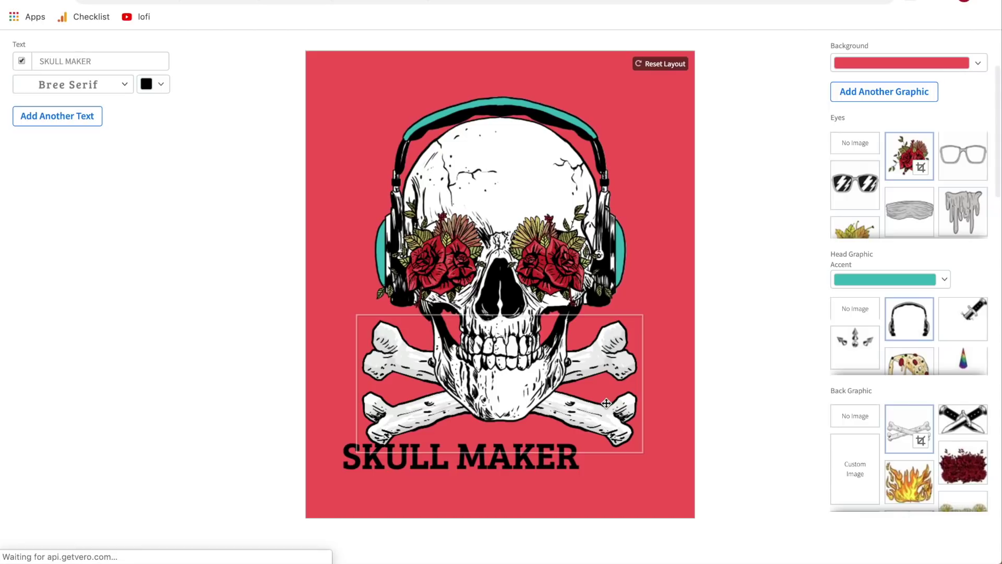
pyautogui.click(664, 64)
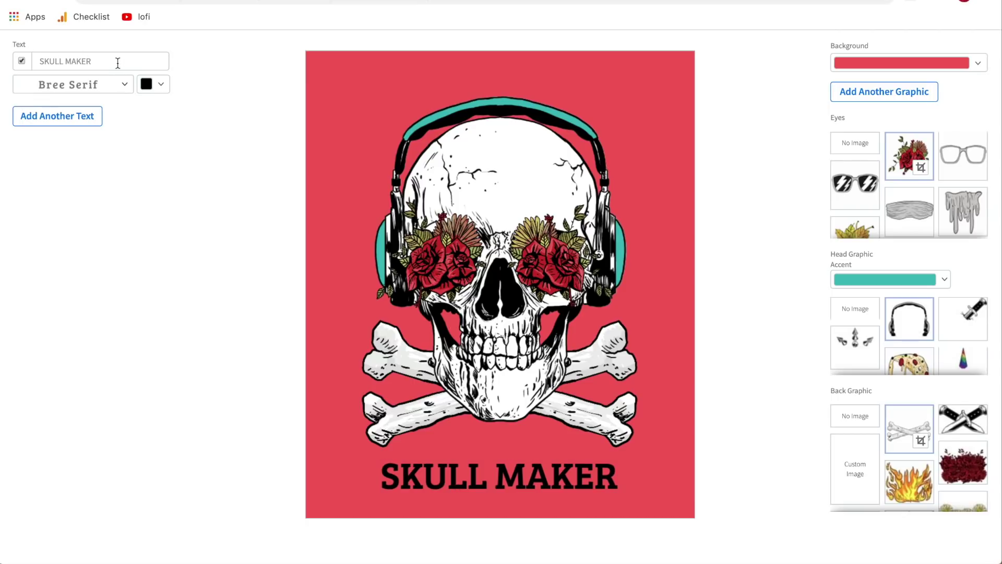
# Select the SKULL MAKER text and review its font and colour, keeping black Bree Serif
pyautogui.moveTo(118, 63); pyautogui.dragTo(10, 67)
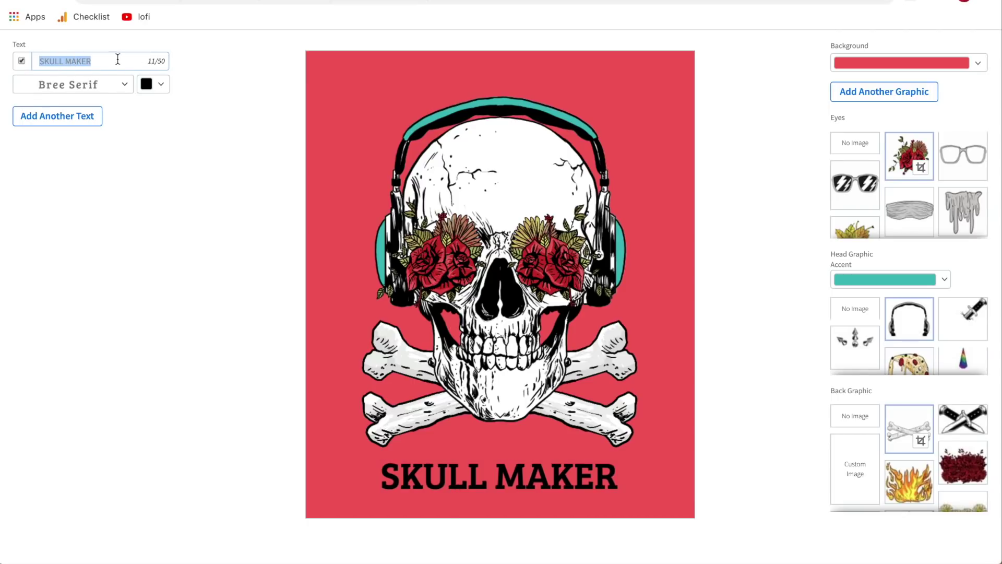
pyautogui.click(124, 83)
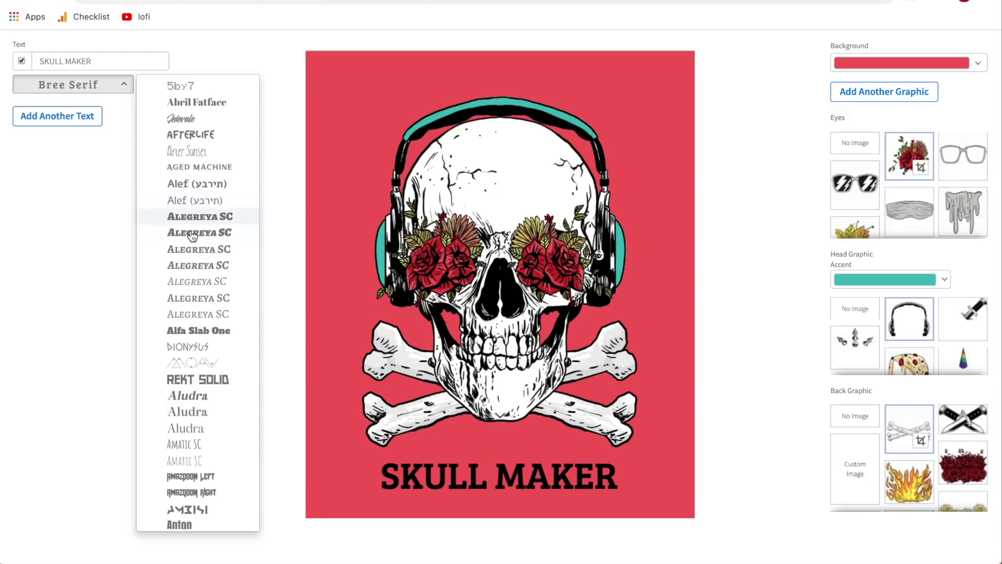
pyautogui.click(285, 162)
pyautogui.click(154, 84)
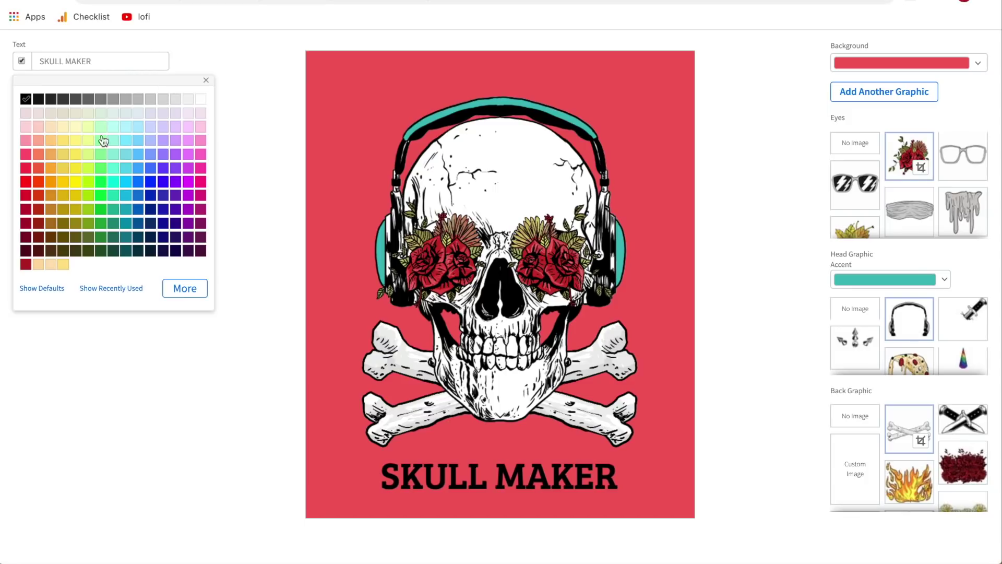
pyautogui.click(247, 176)
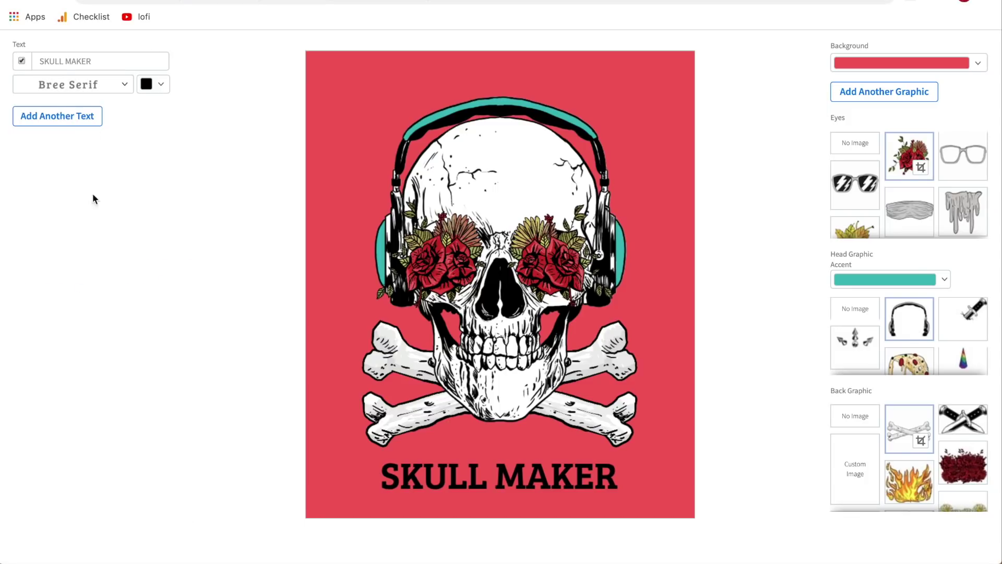
# Add a Change Me text line, try moving and recolouring it, then hide it
pyautogui.click(65, 126)
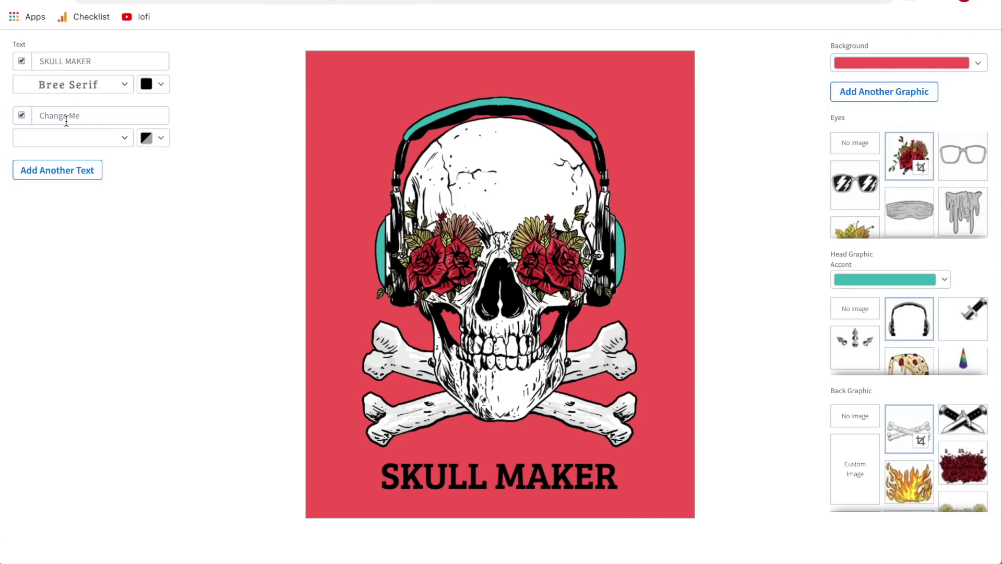
pyautogui.moveTo(509, 320); pyautogui.dragTo(487, 441)
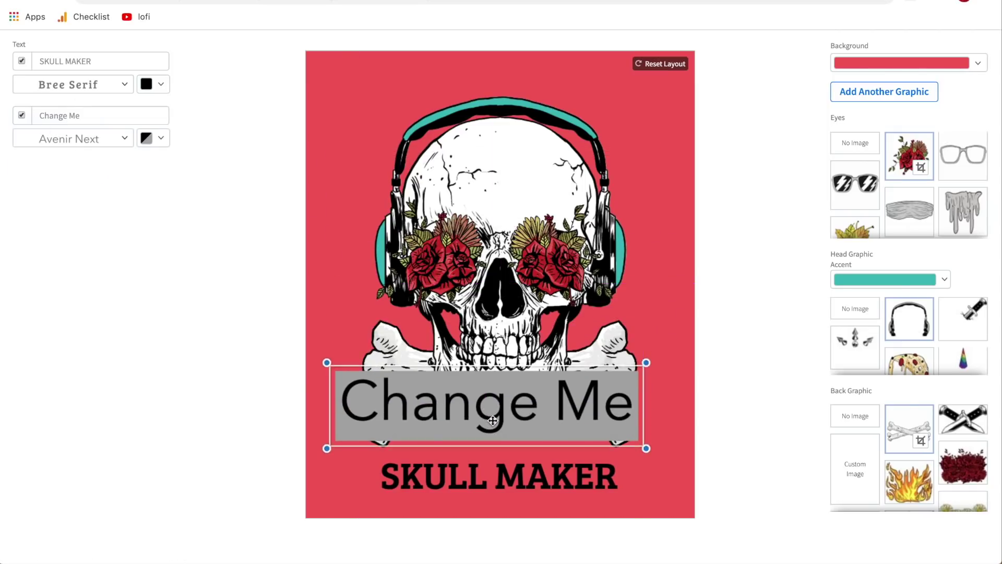
pyautogui.click(163, 142)
pyautogui.click(166, 151)
pyautogui.click(228, 103)
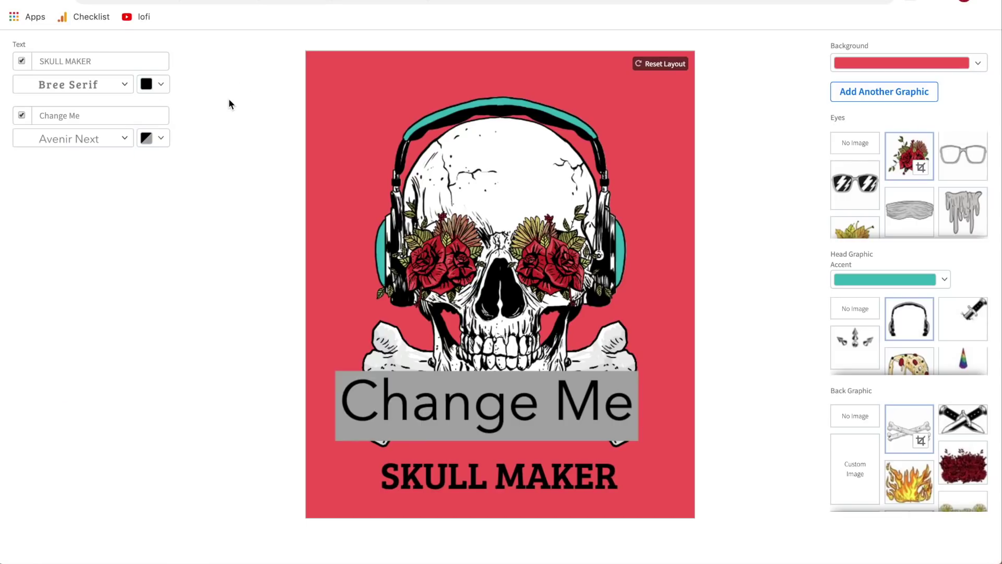
pyautogui.click(22, 116)
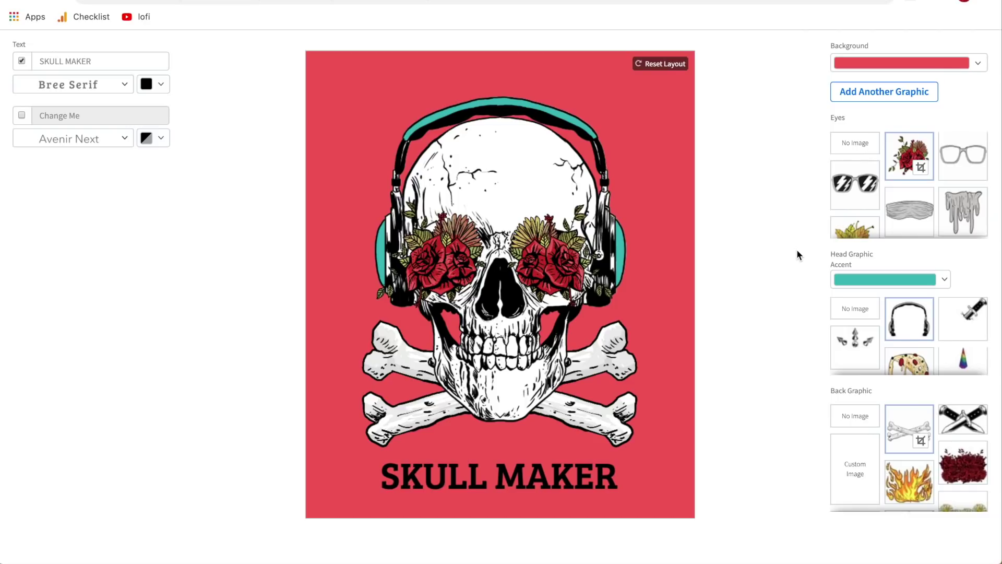
# Try moving the rose eyes up, reset the layout, and swap the eyes for glasses
pyautogui.moveTo(521, 261); pyautogui.dragTo(517, 222)
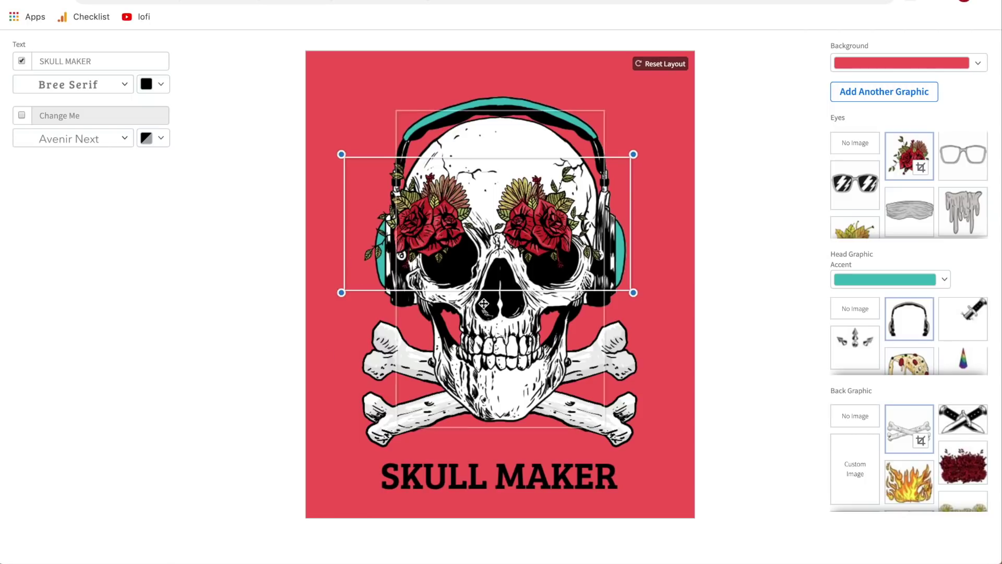
pyautogui.click(671, 65)
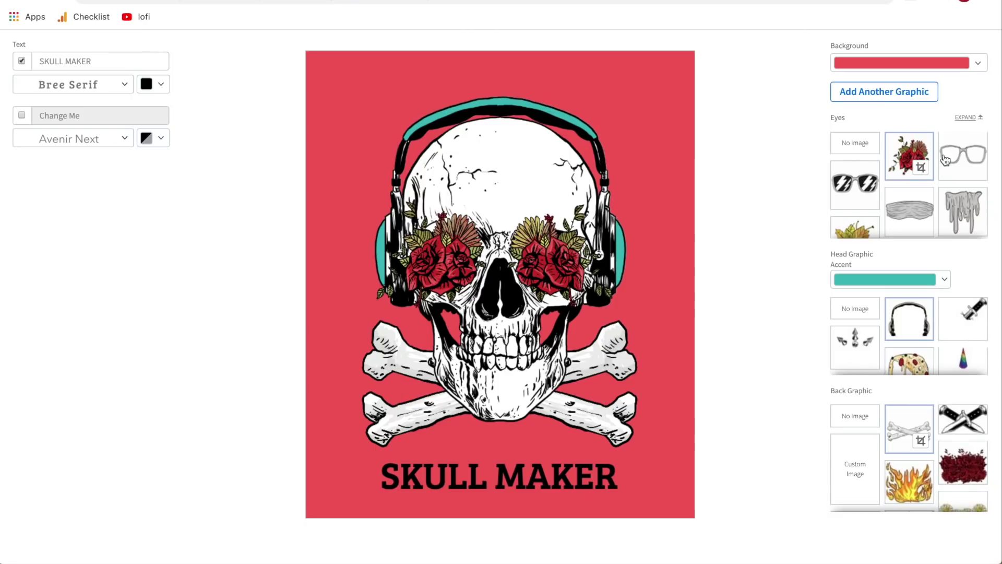
pyautogui.click(963, 160)
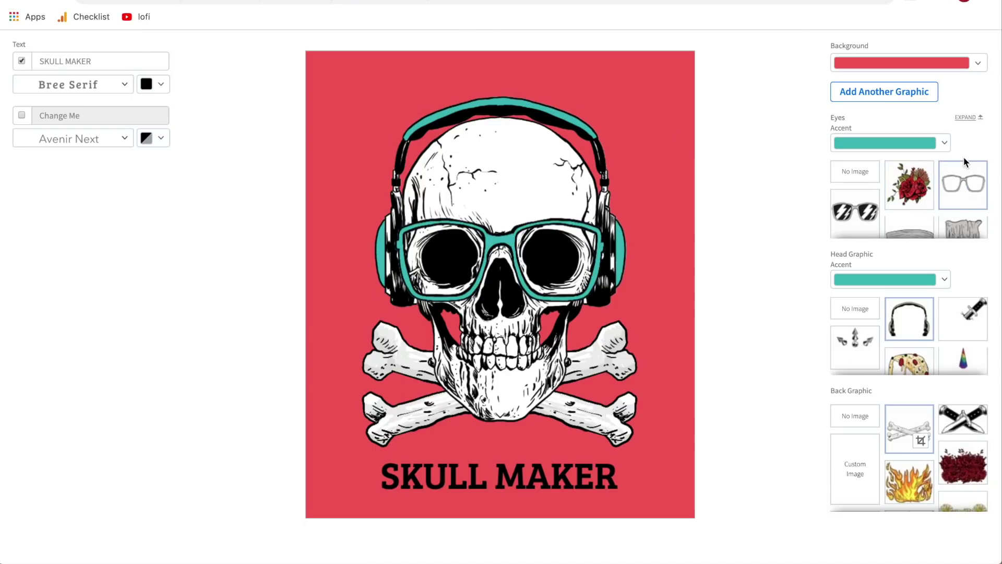
# Swap the skull's glasses for lightning-bolt sunglasses
pyautogui.click(853, 219)
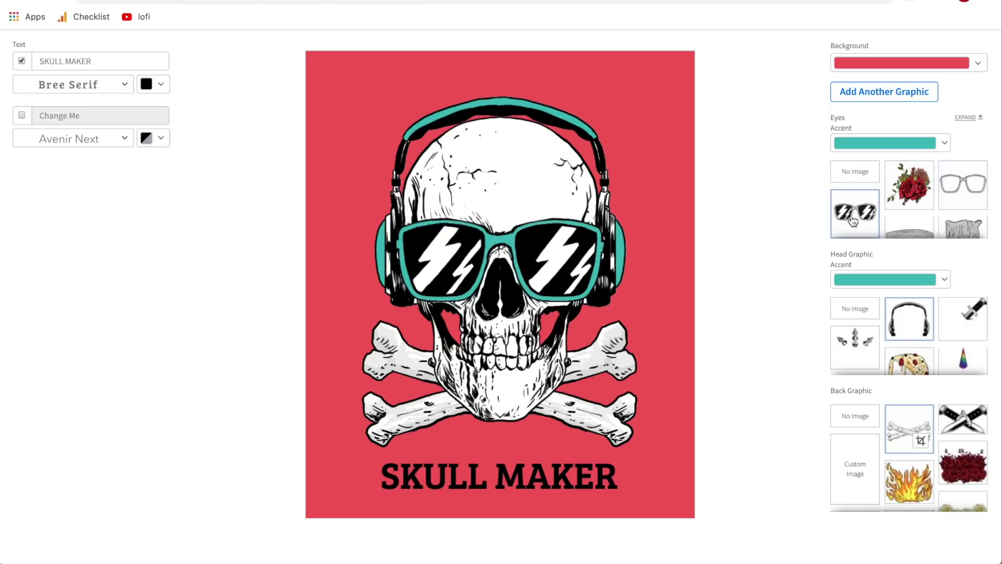
pyautogui.scroll(-3, 888, 206)
pyautogui.scroll(3, 898, 208)
pyautogui.scroll(-3, 909, 211)
pyautogui.scroll(3, 913, 211)
# Set the Eyes Accent to dark grey and replace the headphones with a rainbow unicorn horn
pyautogui.click(944, 145)
pyautogui.click(849, 157)
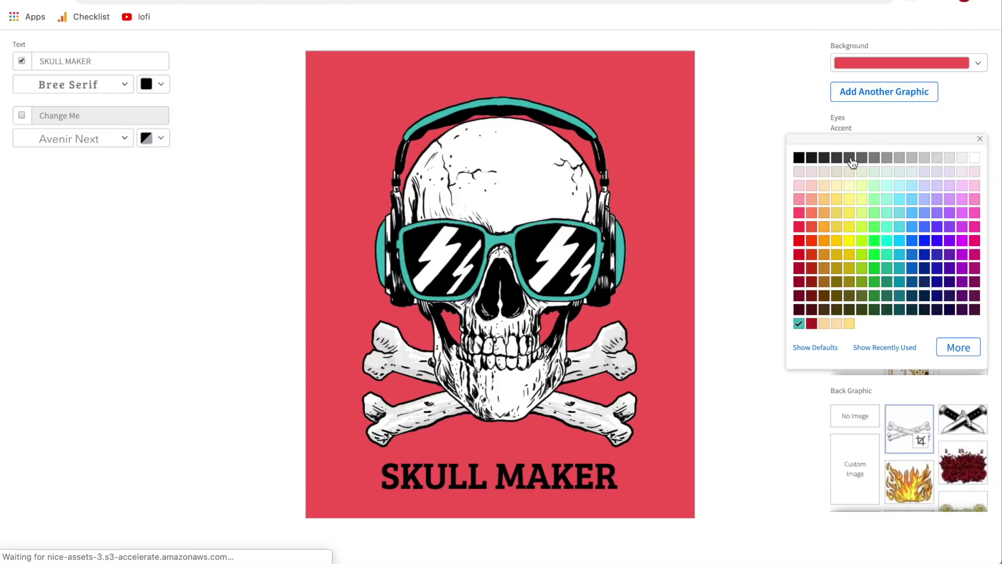
pyautogui.click(772, 139)
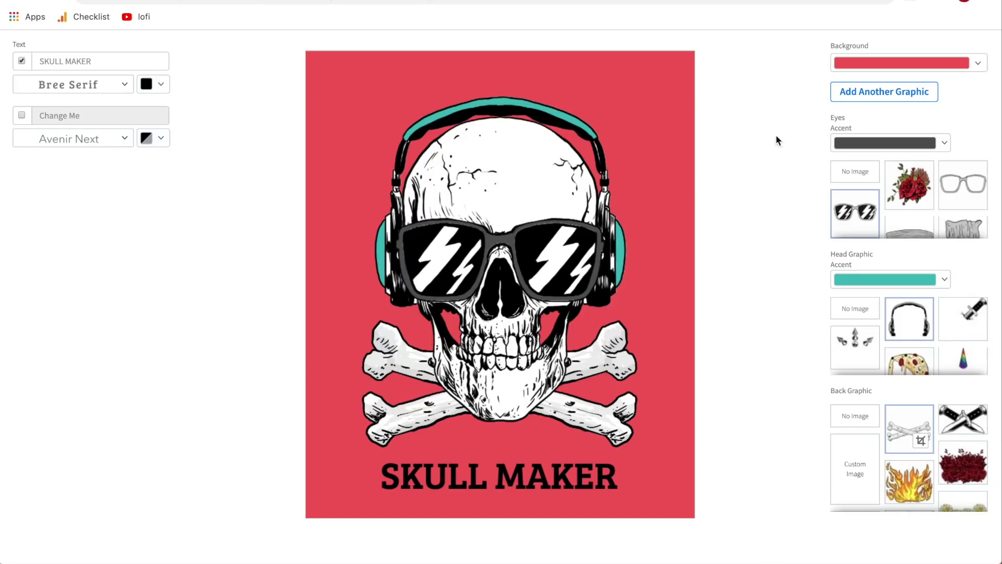
pyautogui.scroll(-1, 845, 308)
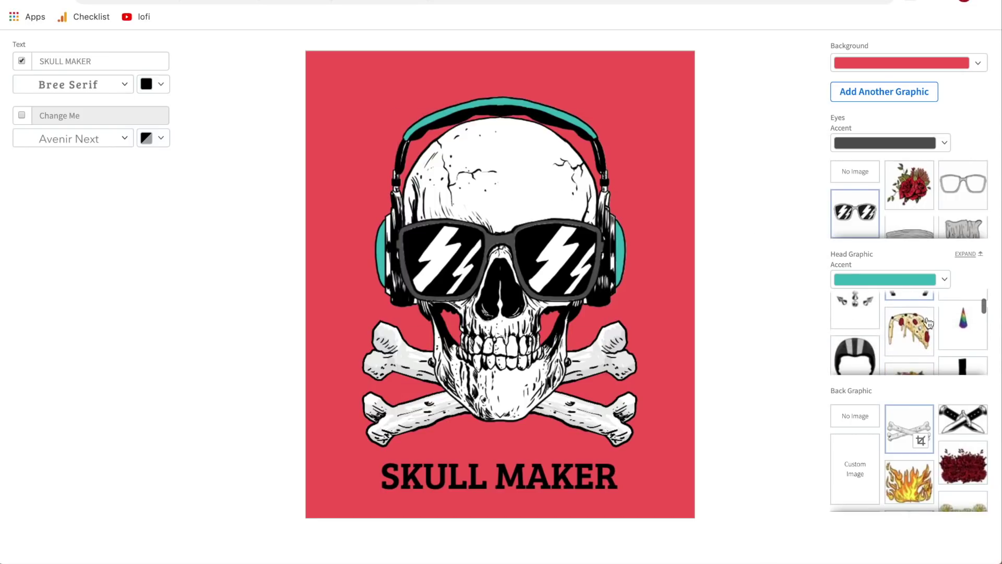
pyautogui.click(966, 337)
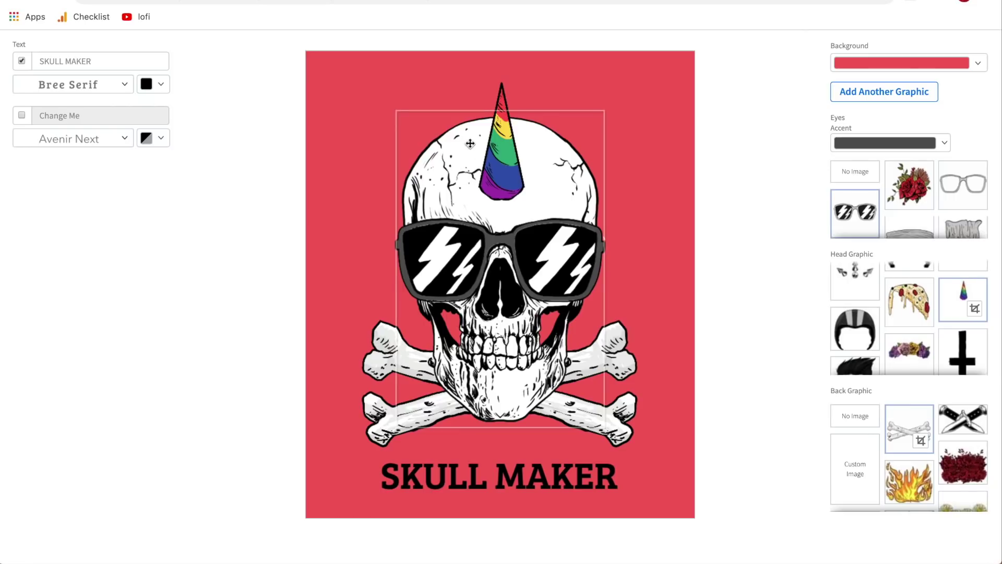
# Shift the unicorn horn on the skull, then restore it with Reset Layout
pyautogui.moveTo(491, 123); pyautogui.dragTo(434, 84)
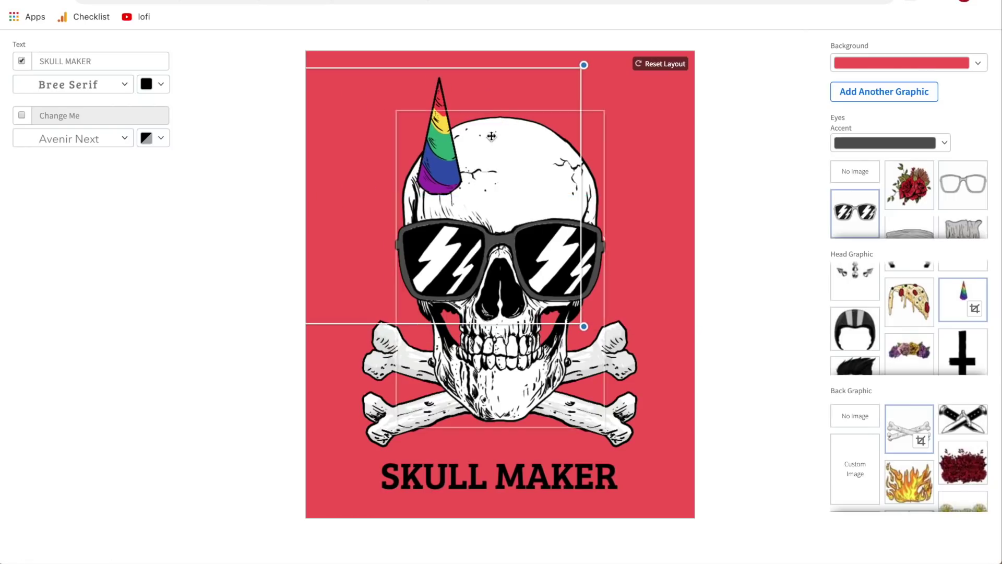
pyautogui.click(666, 64)
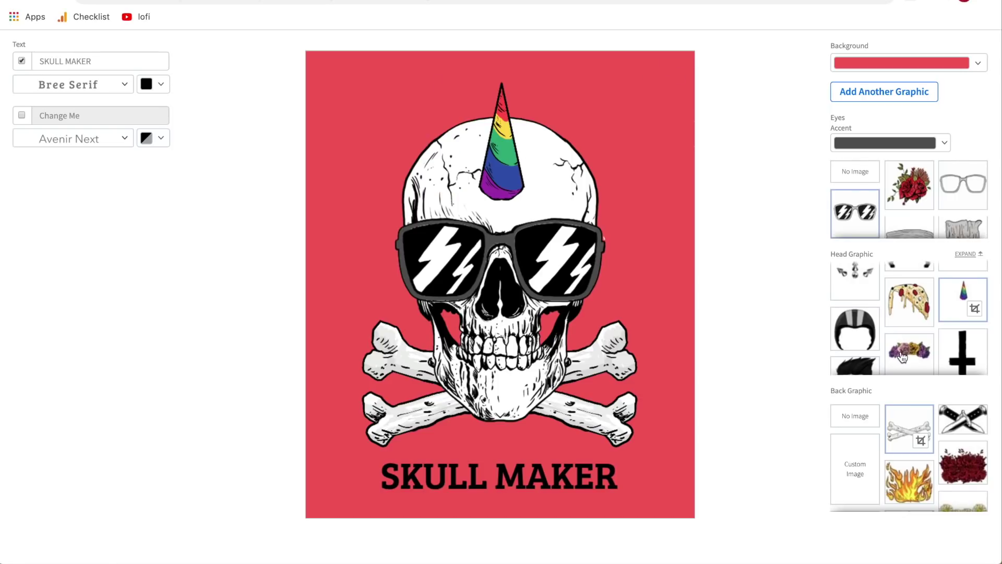
pyautogui.scroll(-5, 901, 353)
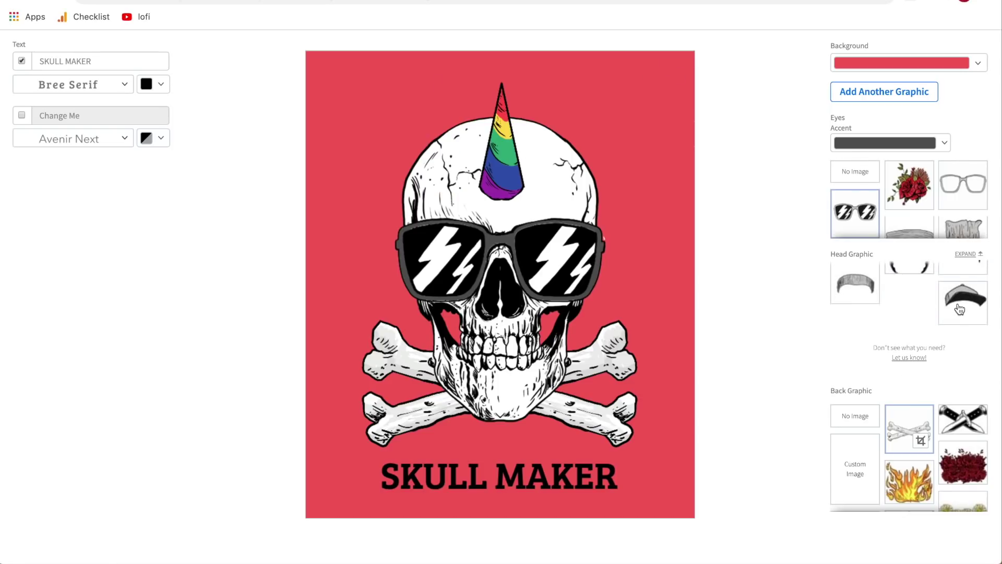
# Replace the horn with a light blue cap and change the crossed bones to crossed knives
pyautogui.click(959, 310)
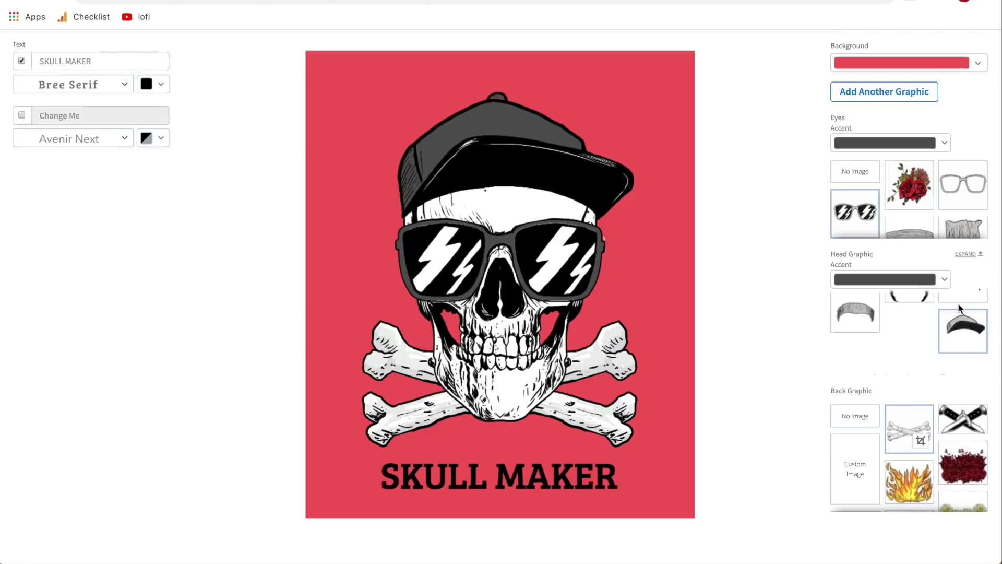
pyautogui.click(943, 278)
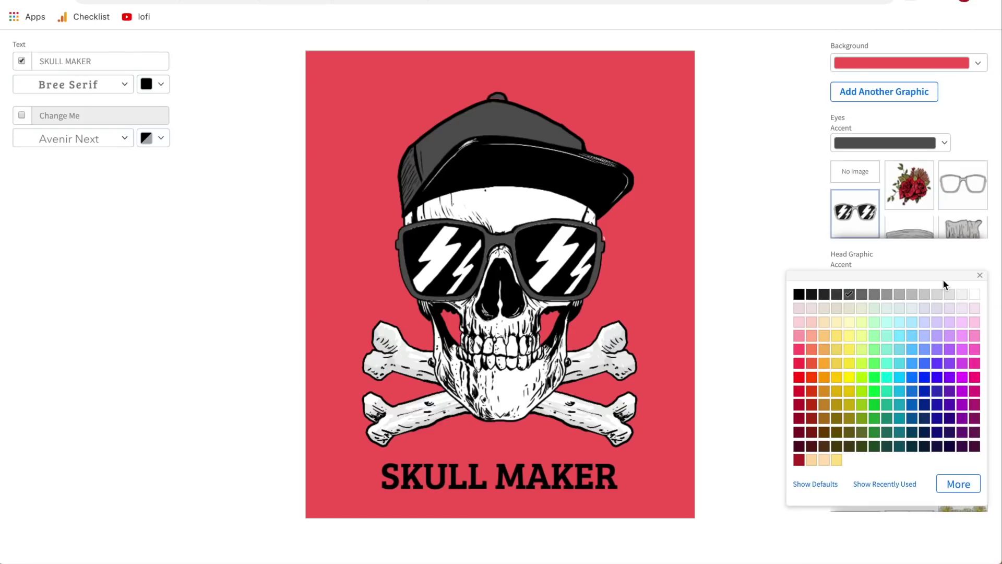
pyautogui.click(912, 336)
pyautogui.click(772, 236)
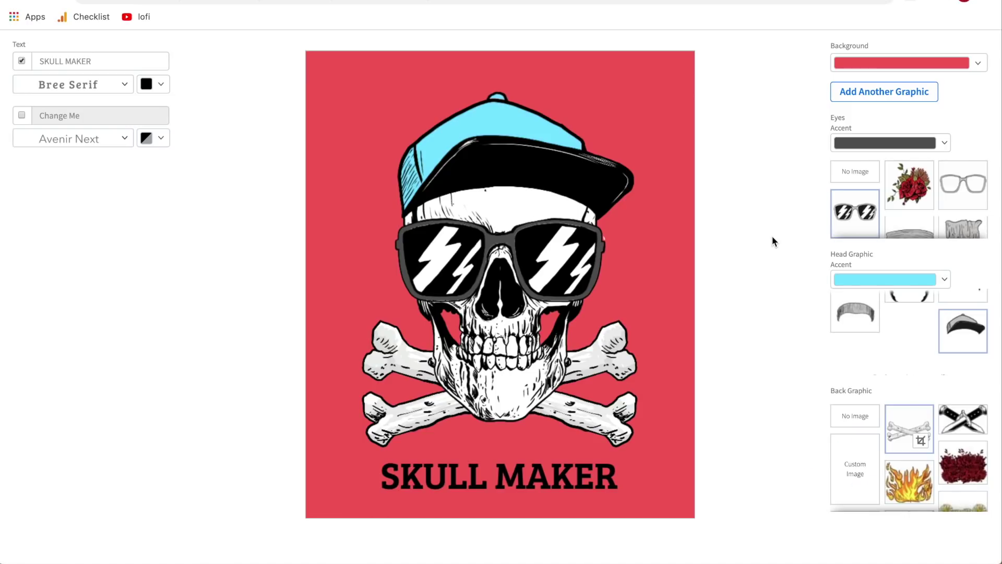
pyautogui.click(971, 435)
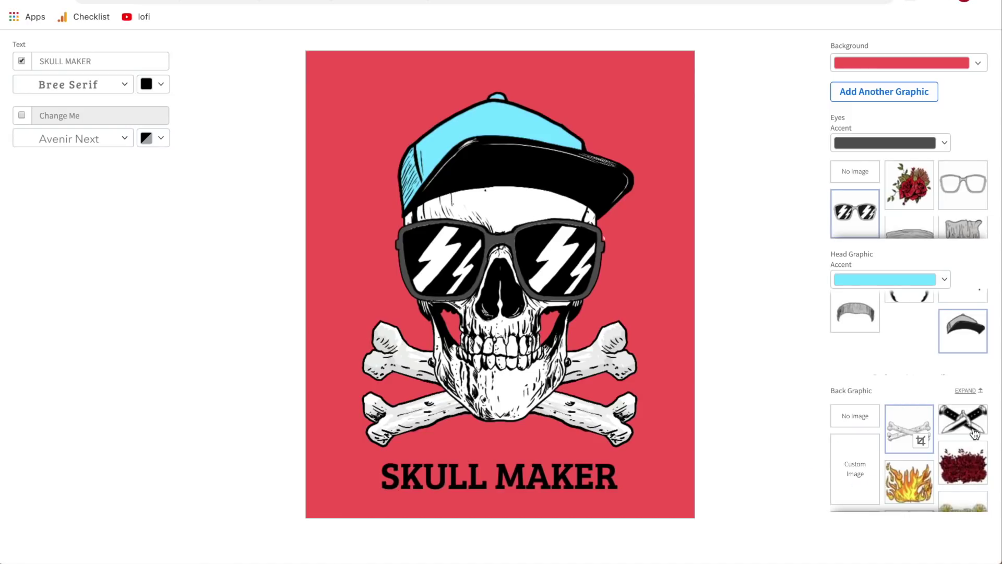
# Try flames as the back graphic, then set Back Graphic to No Image
pyautogui.click(915, 493)
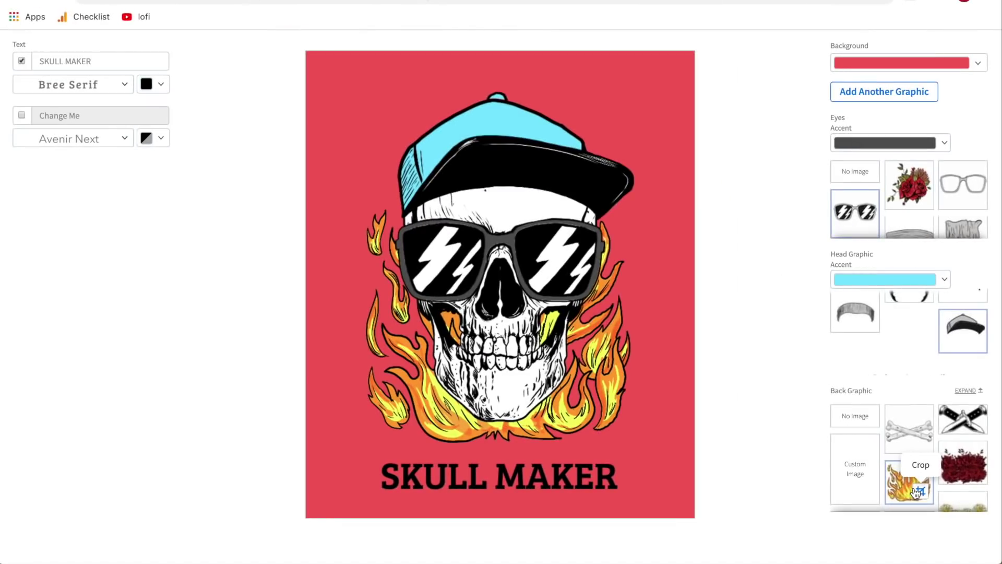
pyautogui.click(857, 422)
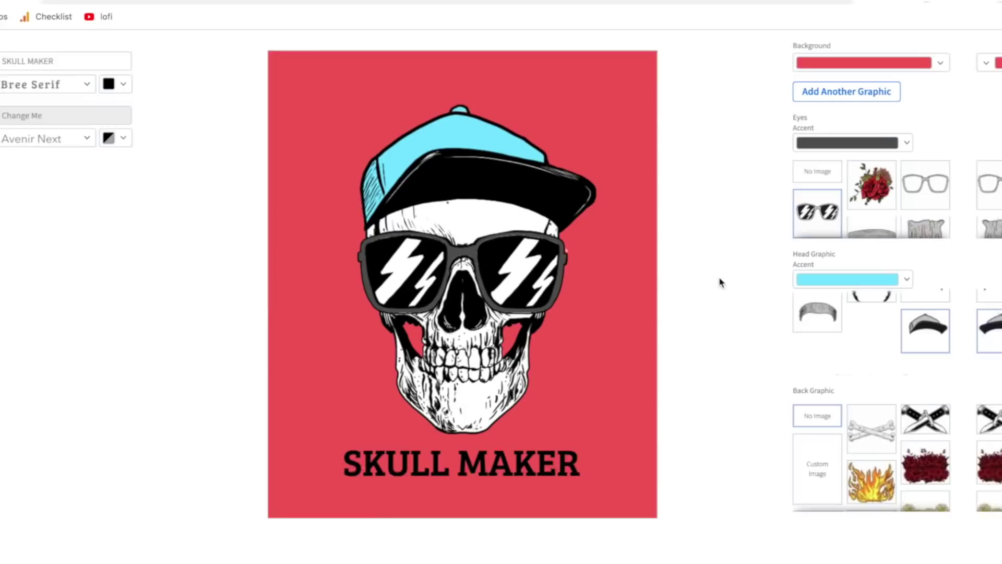
pyautogui.scroll(2, 758, 279)
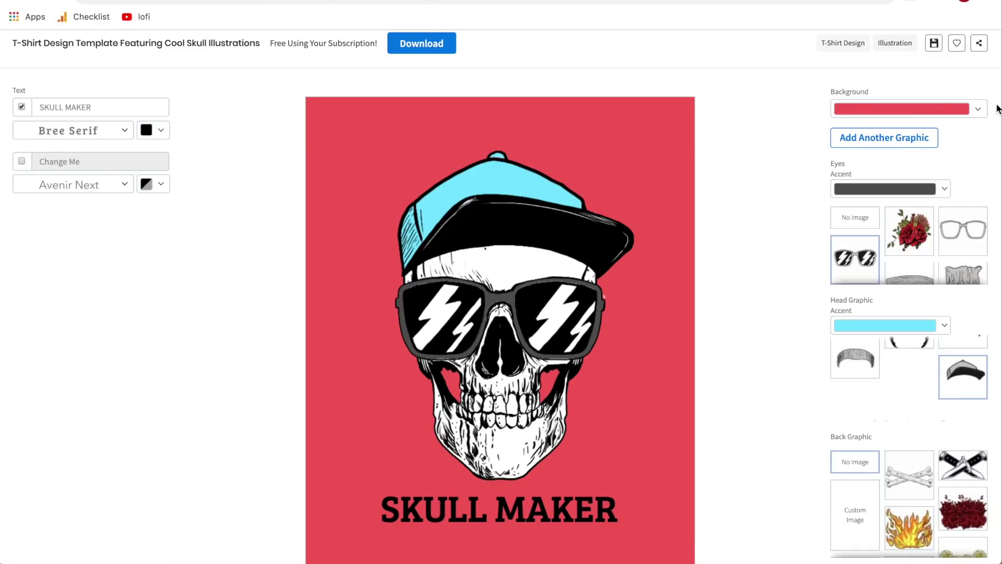
# Set the Background colour to the transparent swatch and close the palette
pyautogui.click(978, 112)
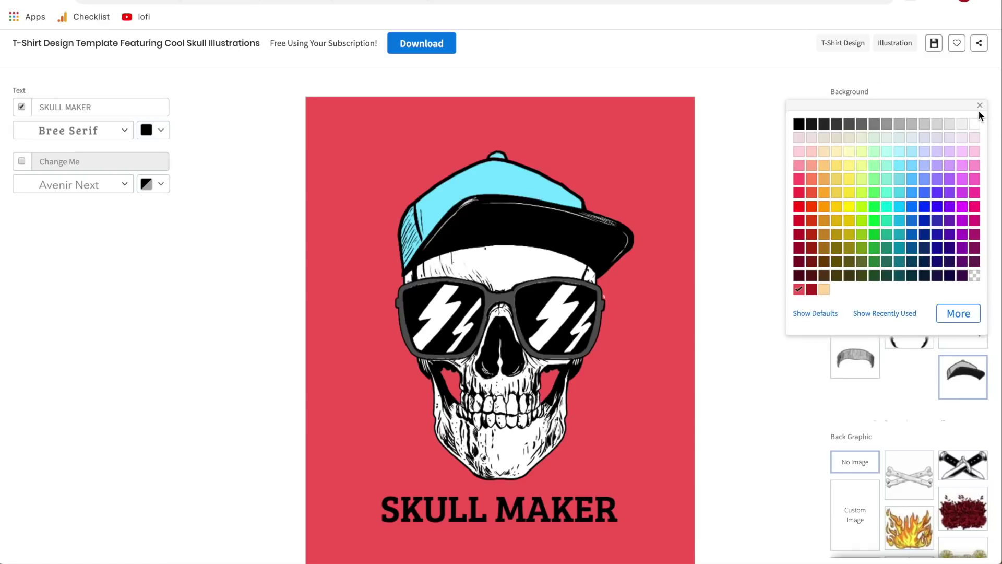
pyautogui.click(975, 277)
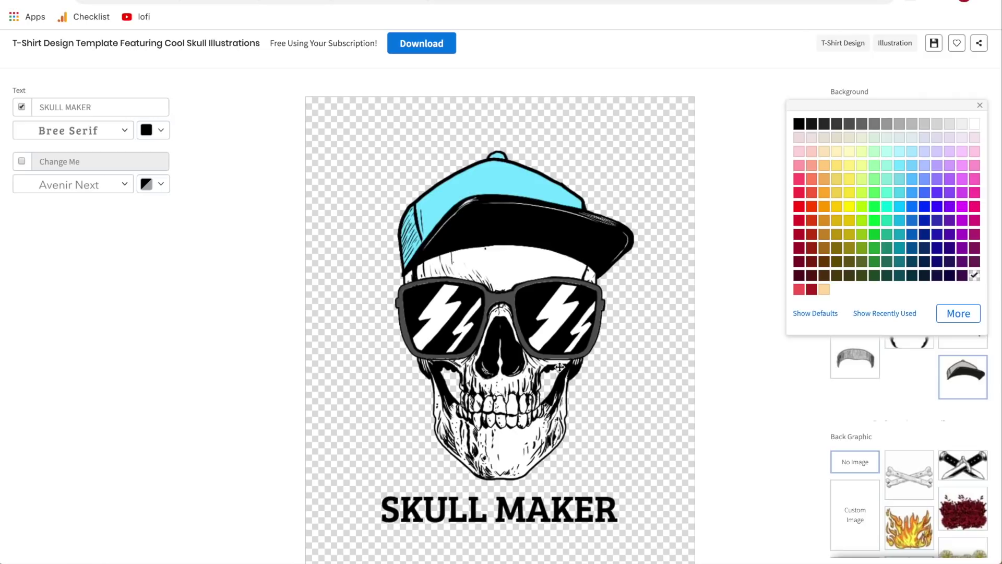
pyautogui.click(743, 304)
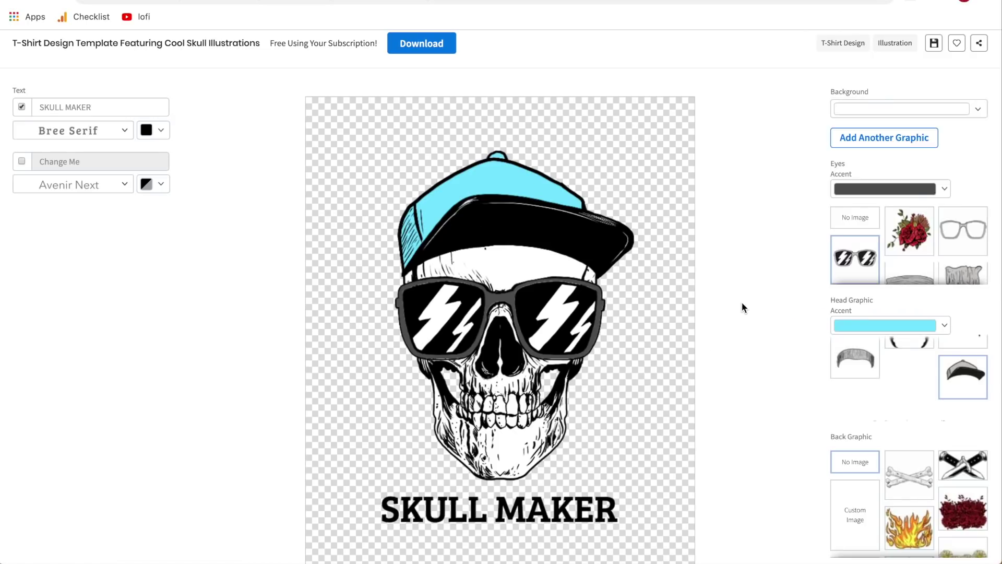
pyautogui.scroll(-2, 743, 304)
pyautogui.scroll(2, 744, 307)
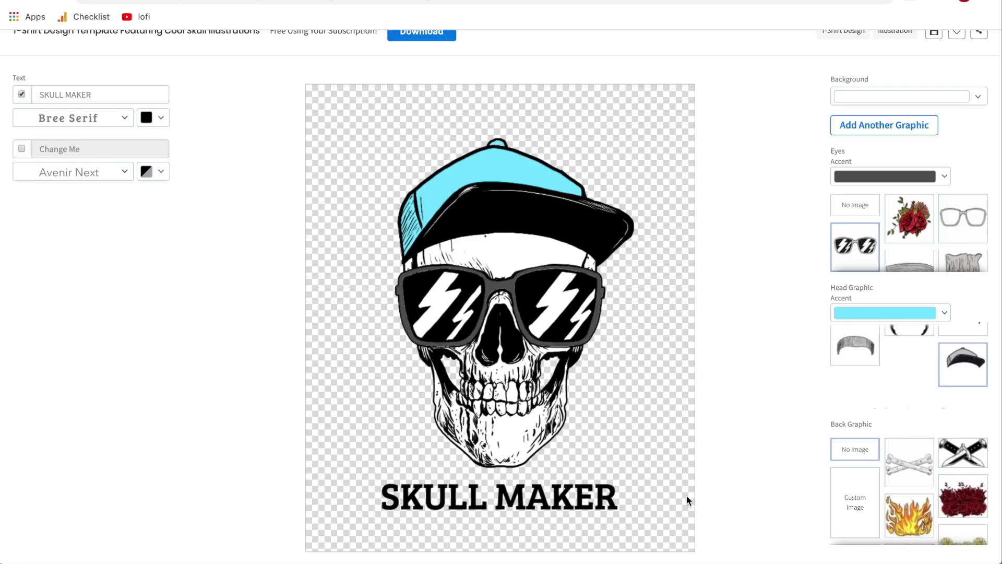
pyautogui.scroll(-2, 761, 433)
pyautogui.scroll(3, 761, 433)
# Request the skull design as a watermark-free 4000x4800px PNG via Download Now
pyautogui.click(426, 53)
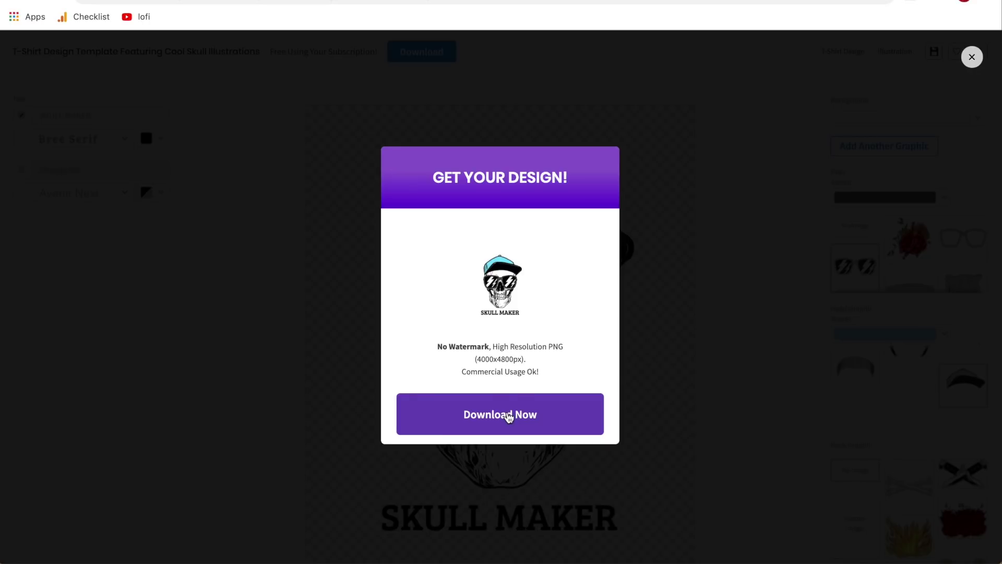
pyautogui.click(509, 416)
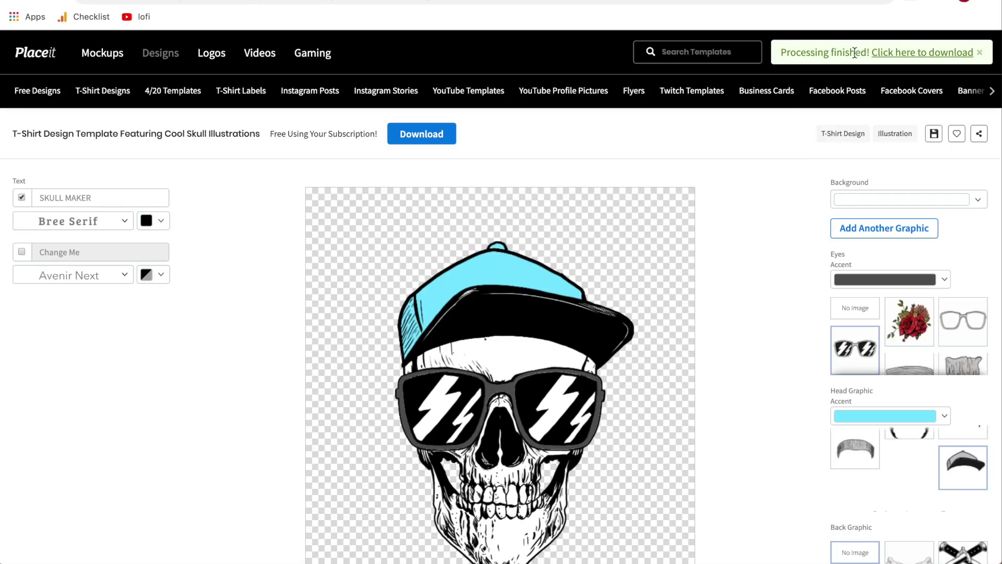
# Save the skull PNG, open it in Preview and zoom to inspect it, then close Preview
pyautogui.click(930, 58)
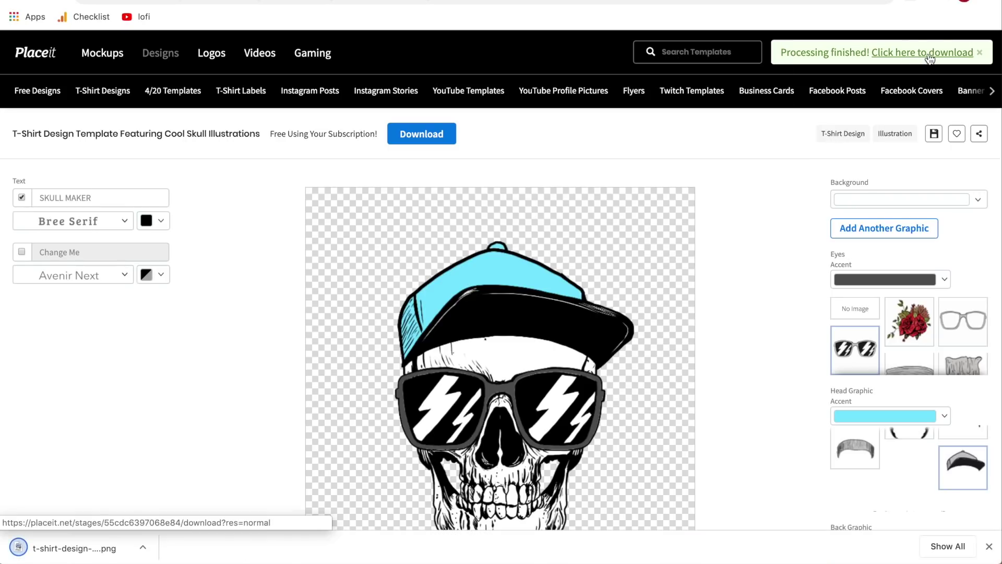
pyautogui.click(86, 553)
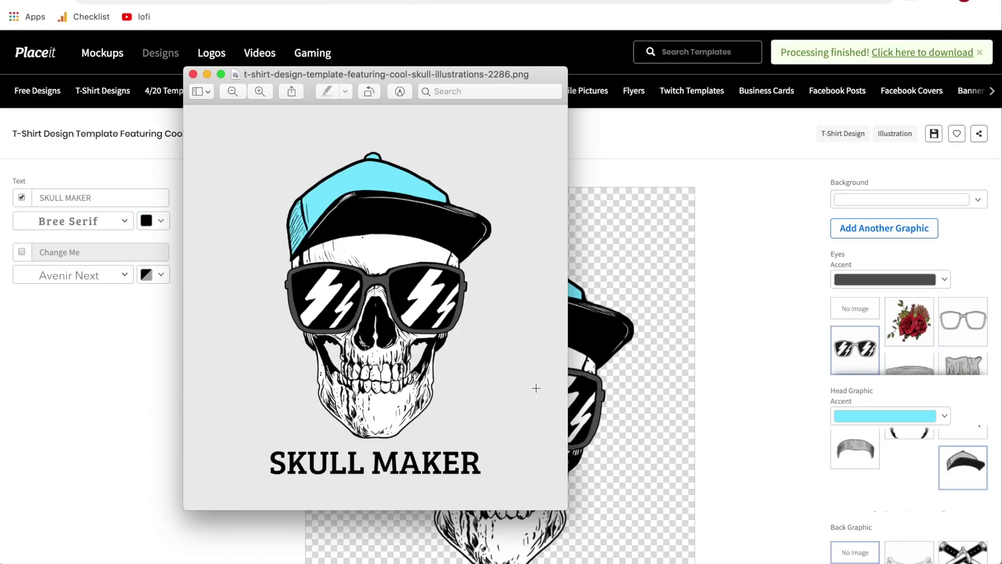
pyautogui.scroll(10, 362, 313)
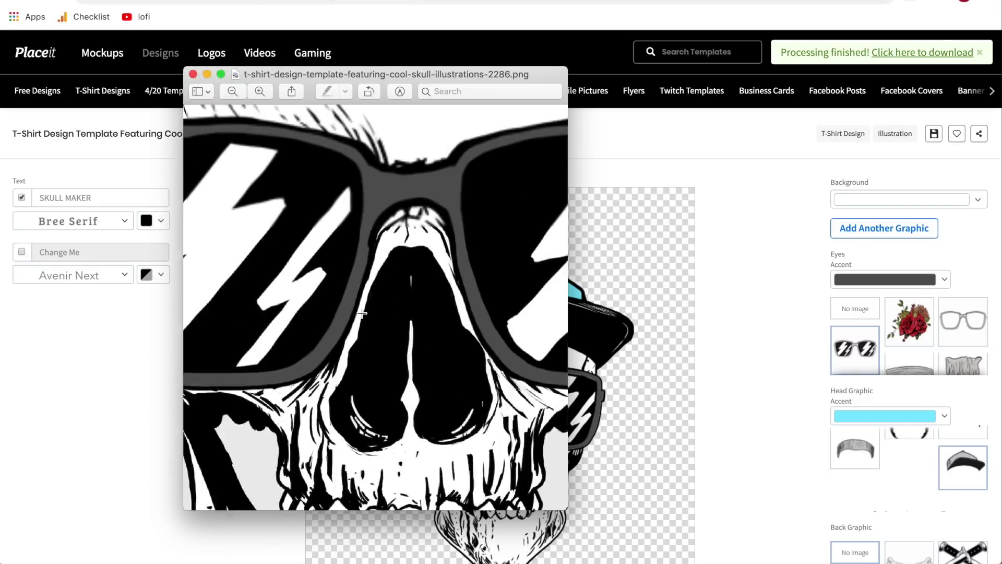
pyautogui.scroll(-10, 363, 313)
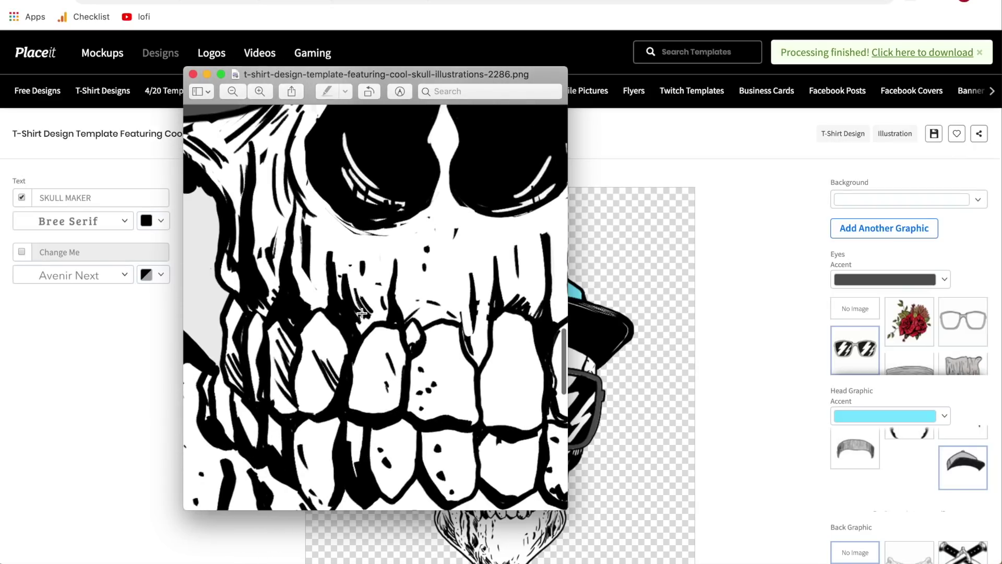
pyautogui.scroll(-10, 362, 313)
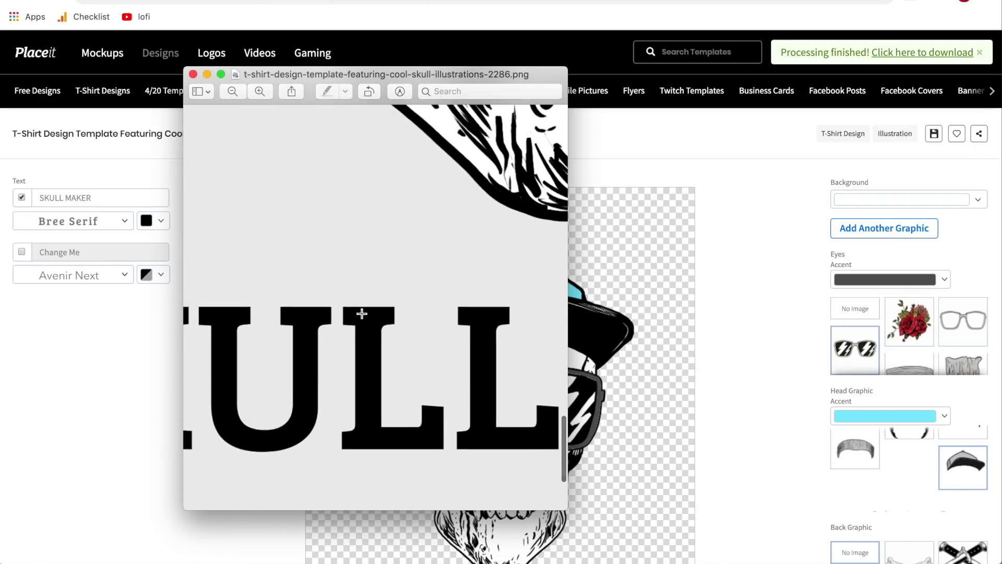
pyautogui.scroll(-10, 361, 313)
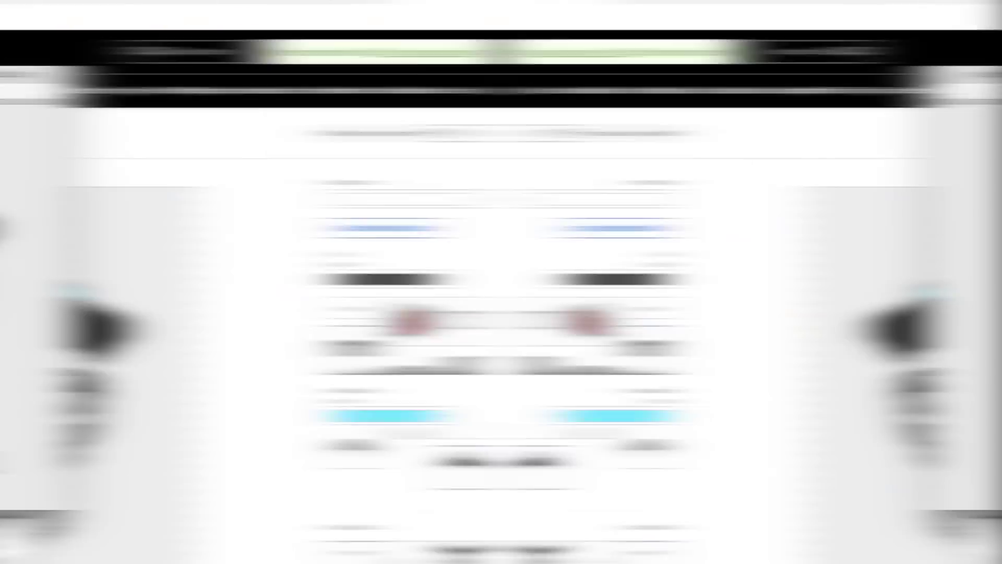
pyautogui.scroll(10, 424, 324)
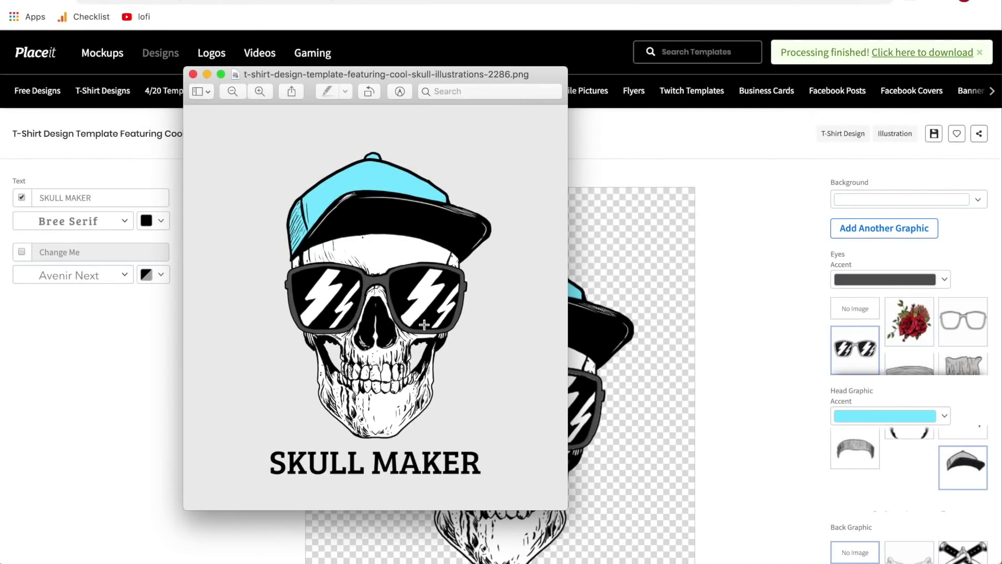
pyautogui.click(95, 385)
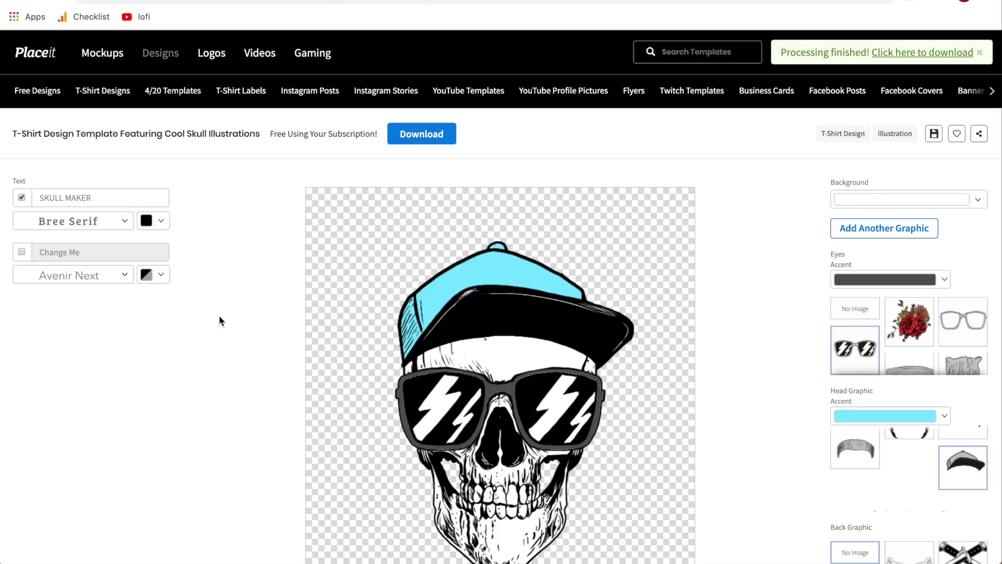
# From Logos, list all logo templates and open the Harvester of Souls gaming logo
pyautogui.moveTo(211, 58)
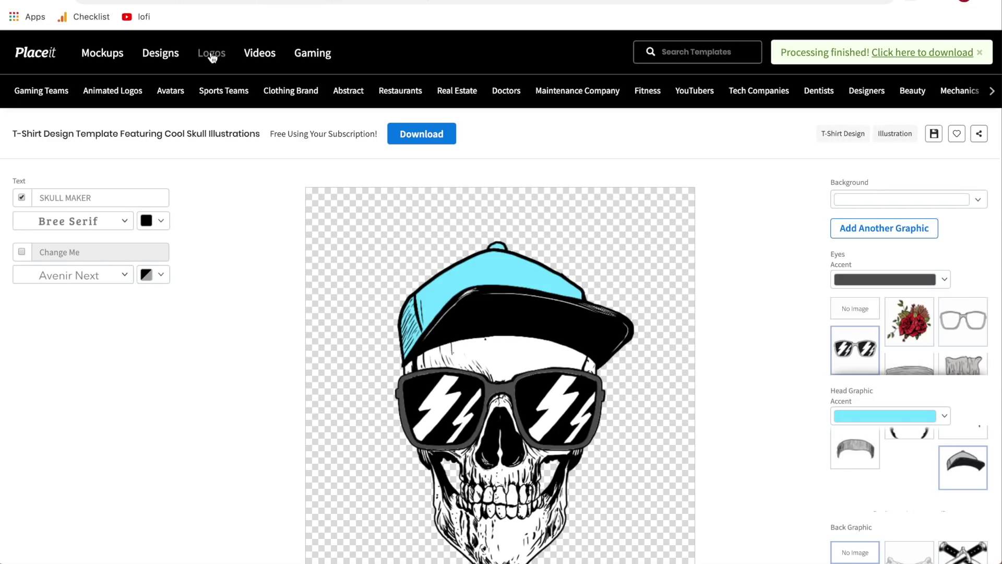
pyautogui.click(212, 55)
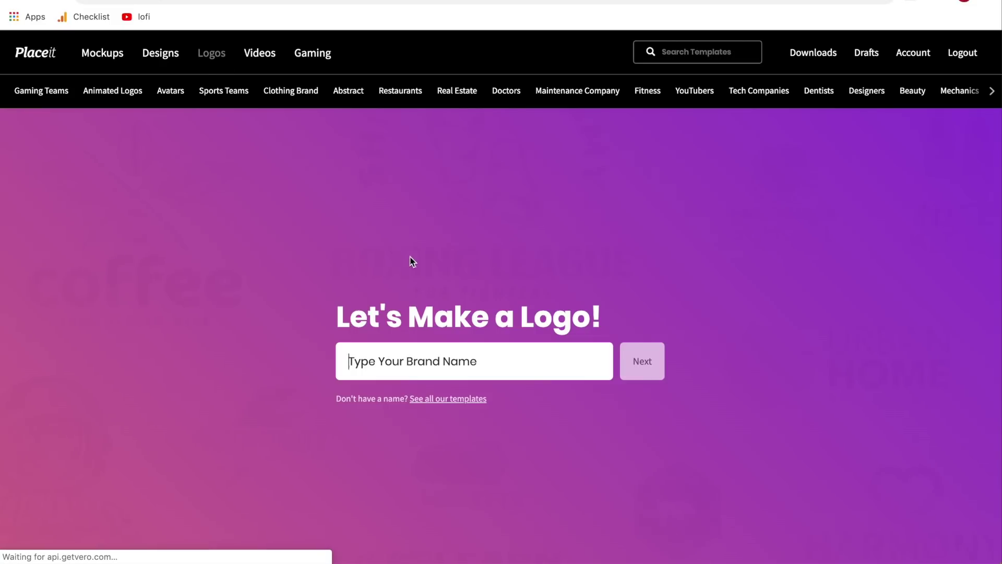
pyautogui.click(436, 400)
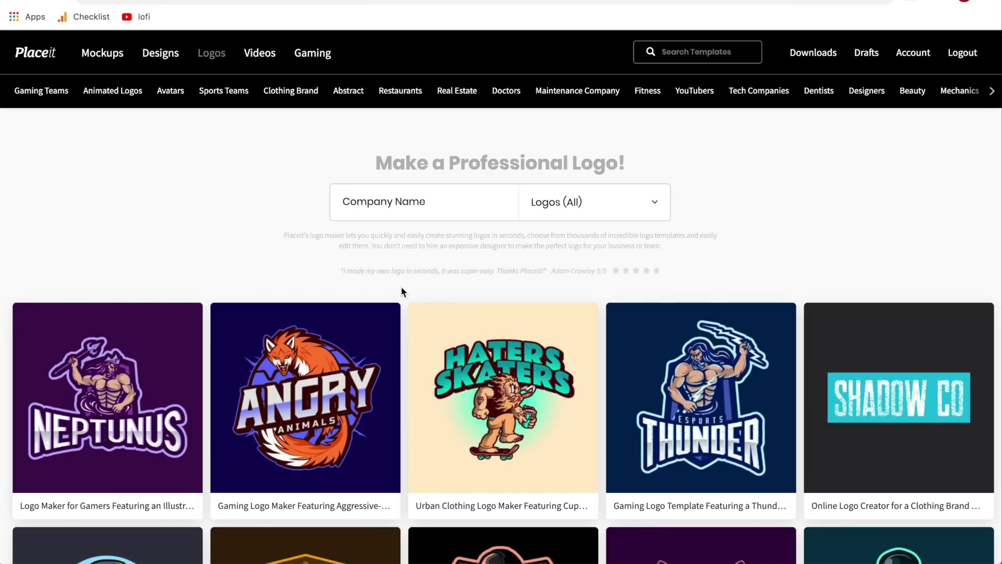
pyautogui.scroll(-2, 402, 292)
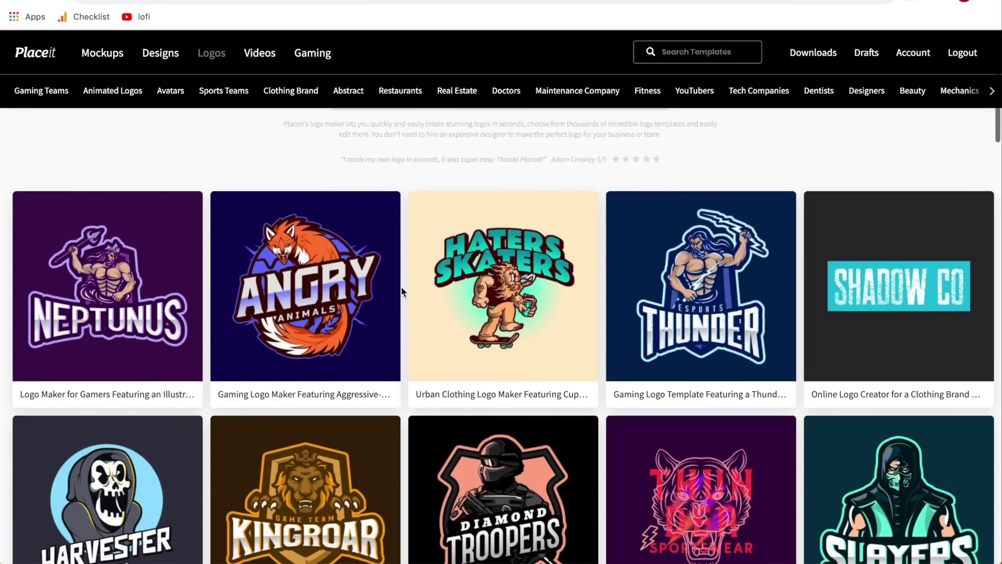
pyautogui.scroll(-2, 401, 286)
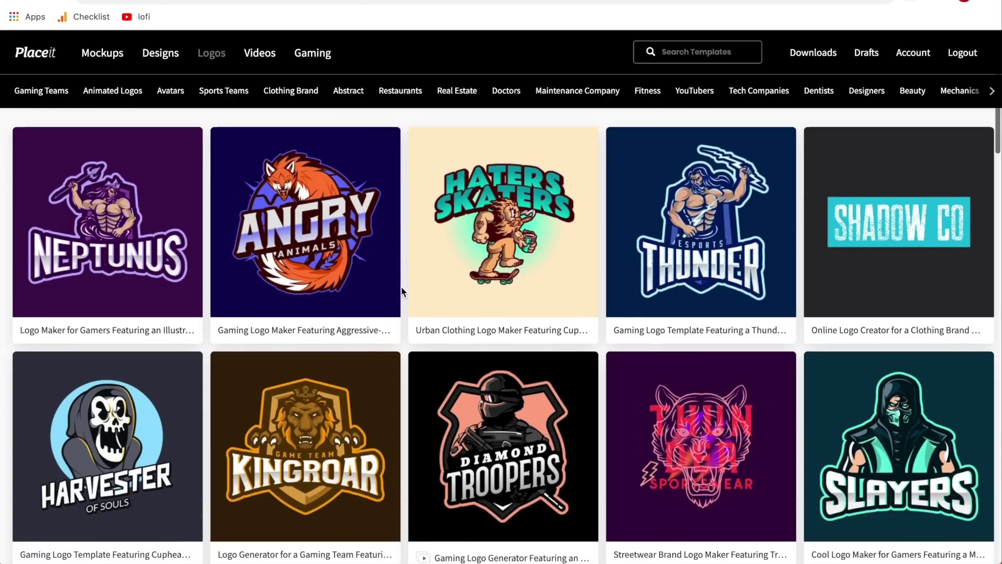
pyautogui.moveTo(495, 198)
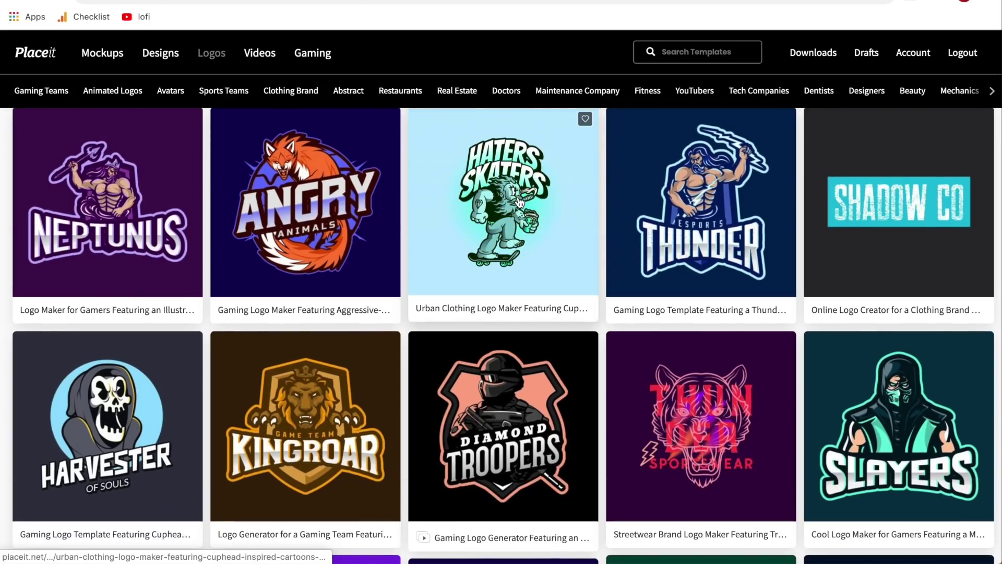
pyautogui.moveTo(316, 393)
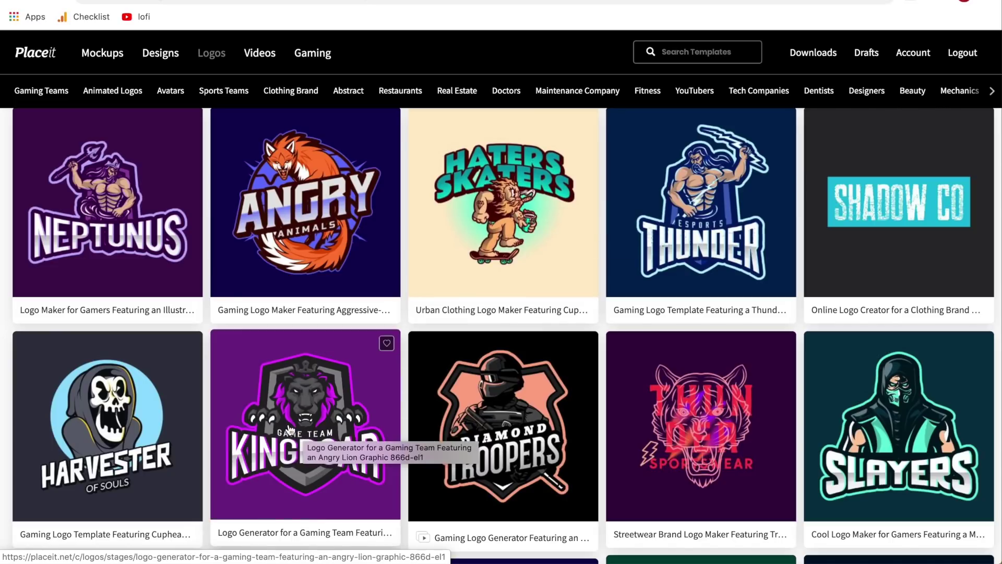
pyautogui.scroll(-2, 303, 413)
pyautogui.scroll(-1, 290, 429)
pyautogui.moveTo(95, 284)
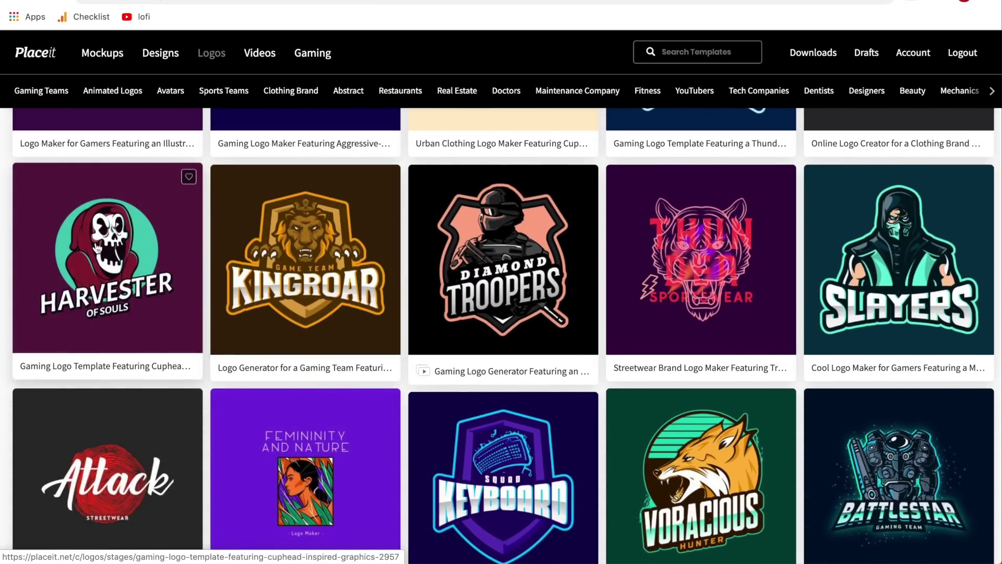
pyautogui.click(96, 286)
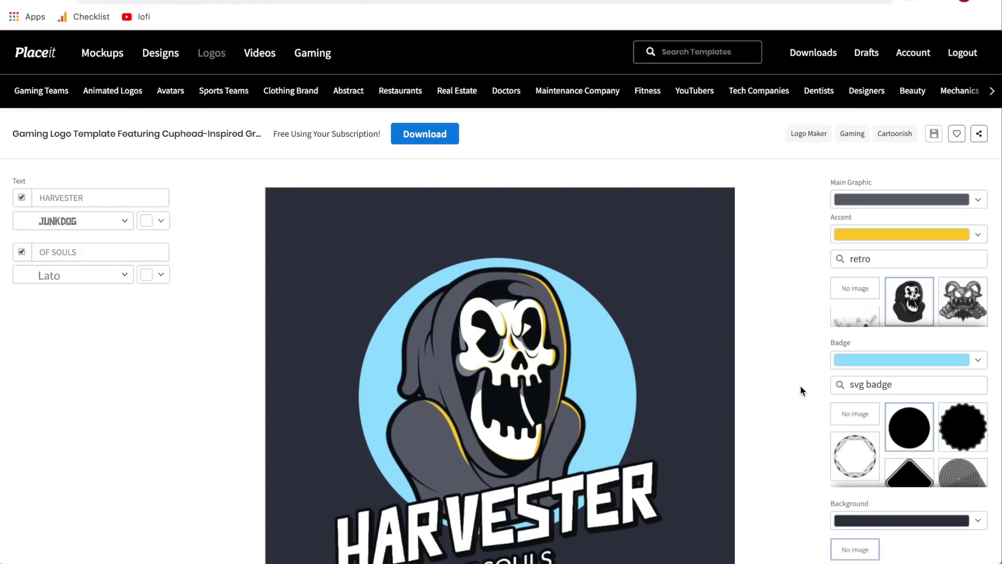
# Search the Main Graphic for 'skull' and swap the hooded reaper for the yellow brain-cap skull
pyautogui.scroll(-3, 801, 388)
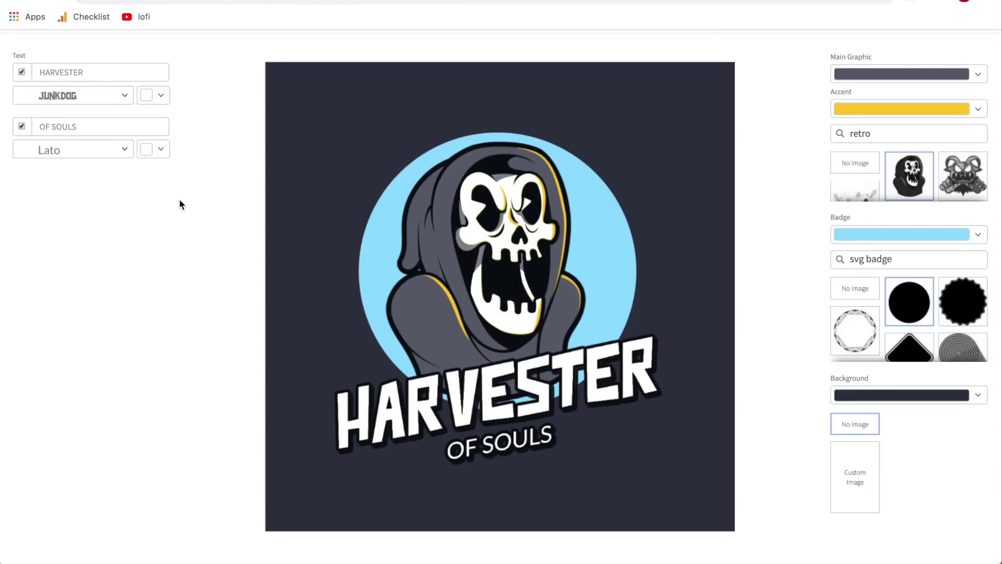
pyautogui.scroll(-3, 914, 180)
pyautogui.scroll(2, 914, 179)
pyautogui.click(881, 133)
pyautogui.press('BackSpace')
pyautogui.press('BackSpace')
pyautogui.press('BackSpace')
pyautogui.press('BackSpace')
pyautogui.press('BackSpace')
pyautogui.write('skull')
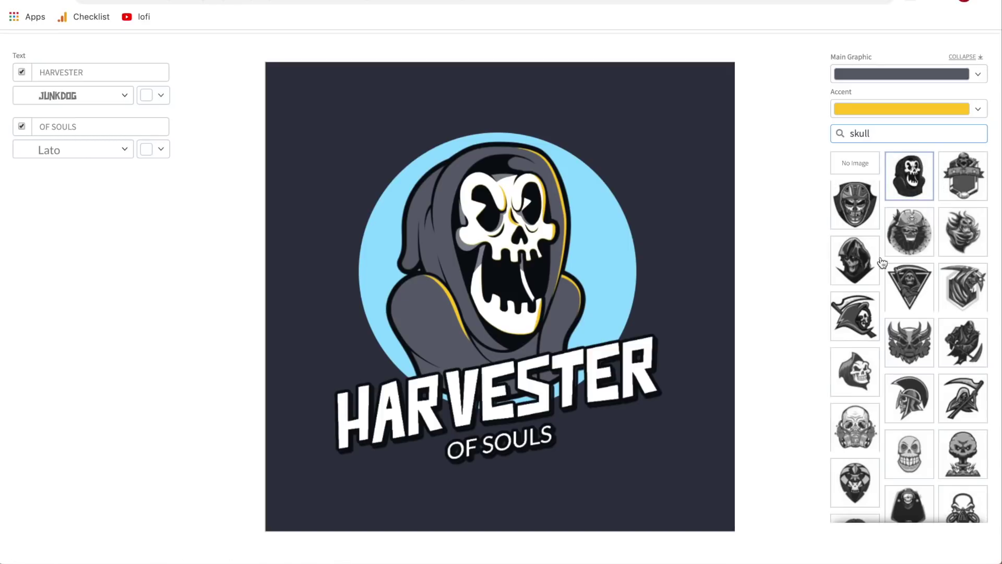
pyautogui.scroll(-3, 880, 335)
pyautogui.click(858, 394)
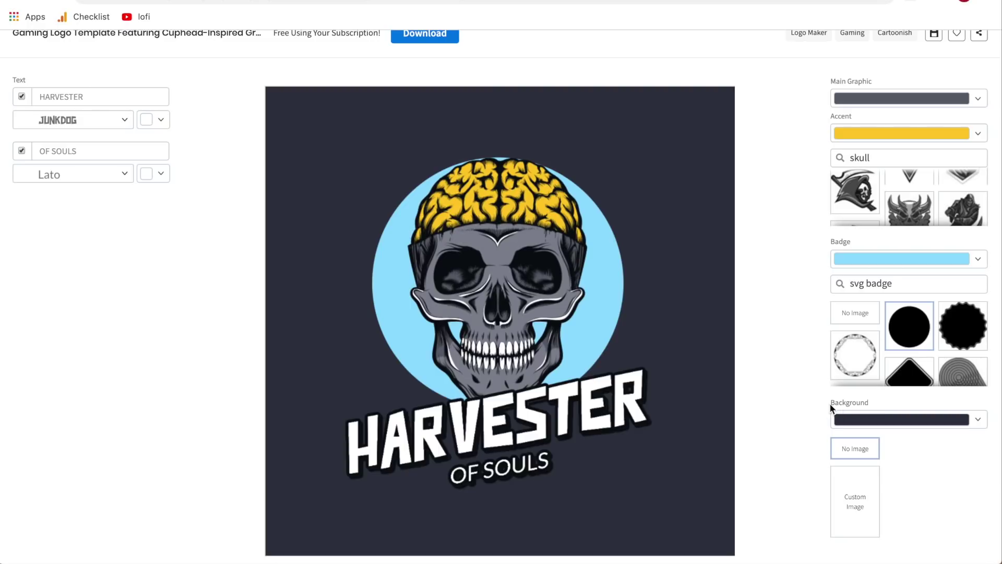
pyautogui.click(978, 419)
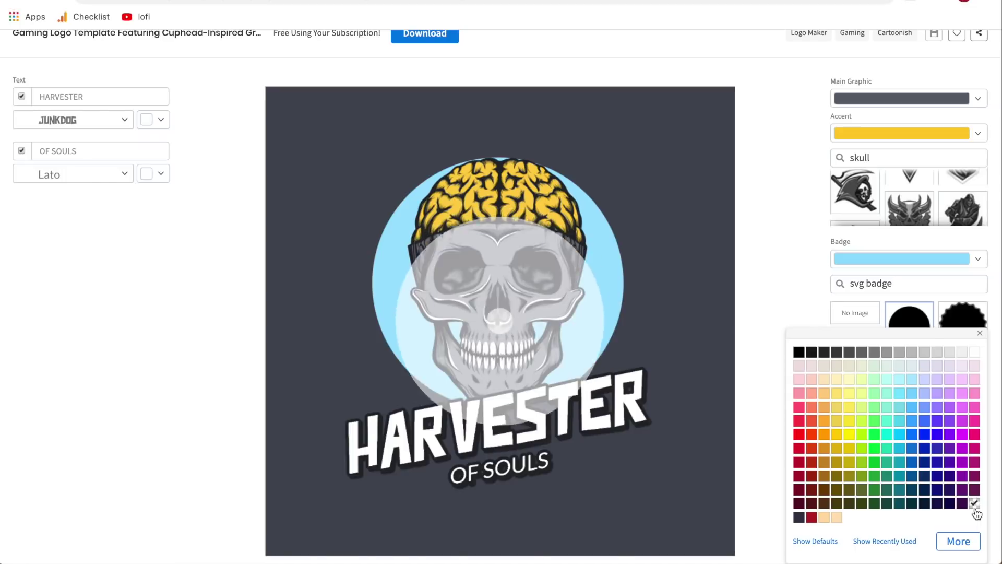
# Set the skull logo's background to transparent and download it as a high-resolution PNG
pyautogui.click(975, 505)
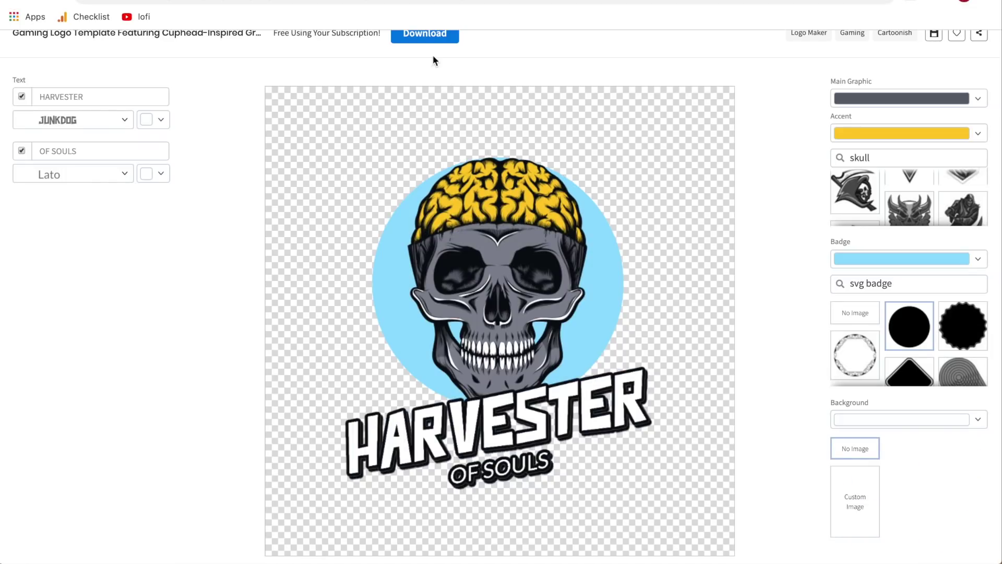
pyautogui.click(421, 42)
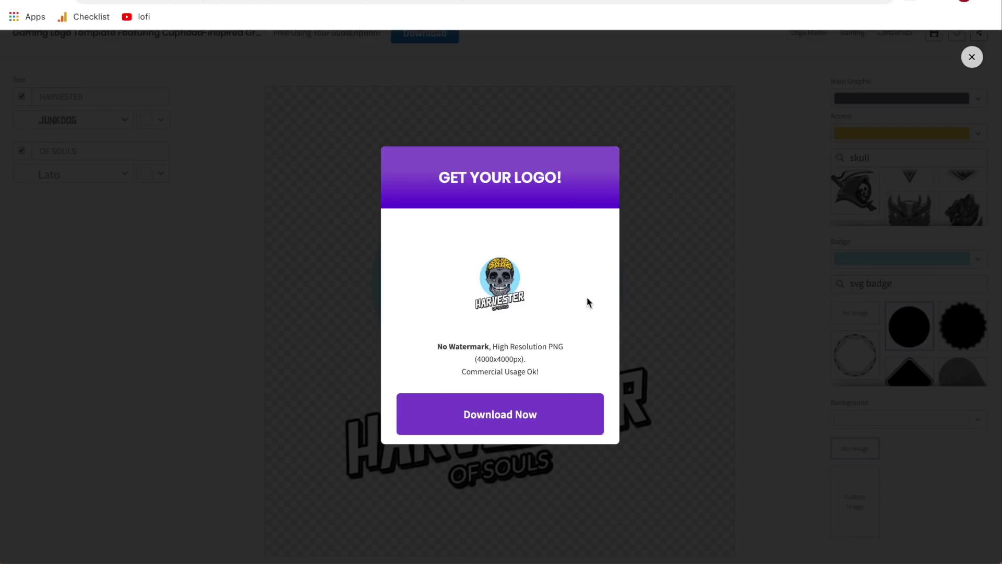
pyautogui.click(518, 419)
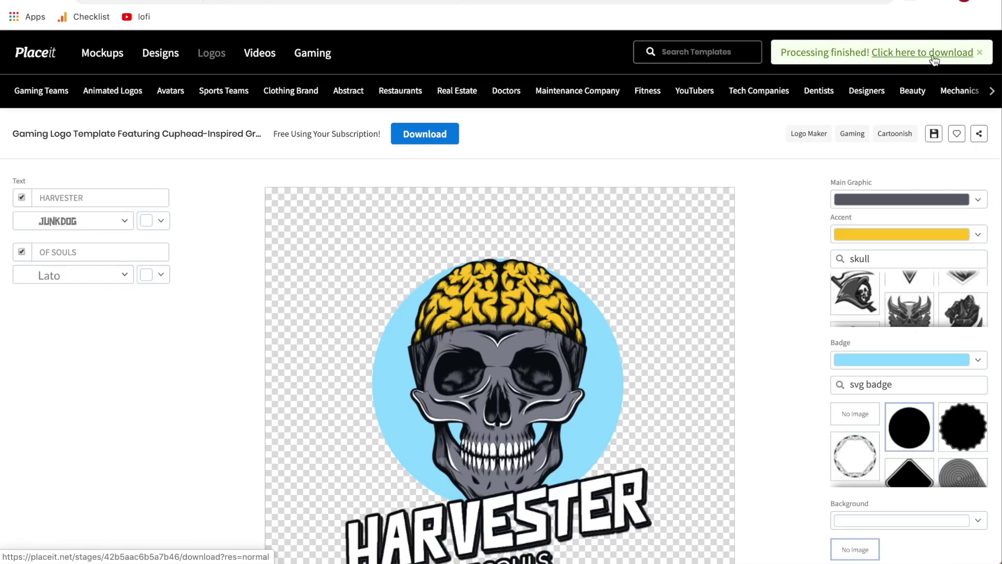
pyautogui.click(933, 54)
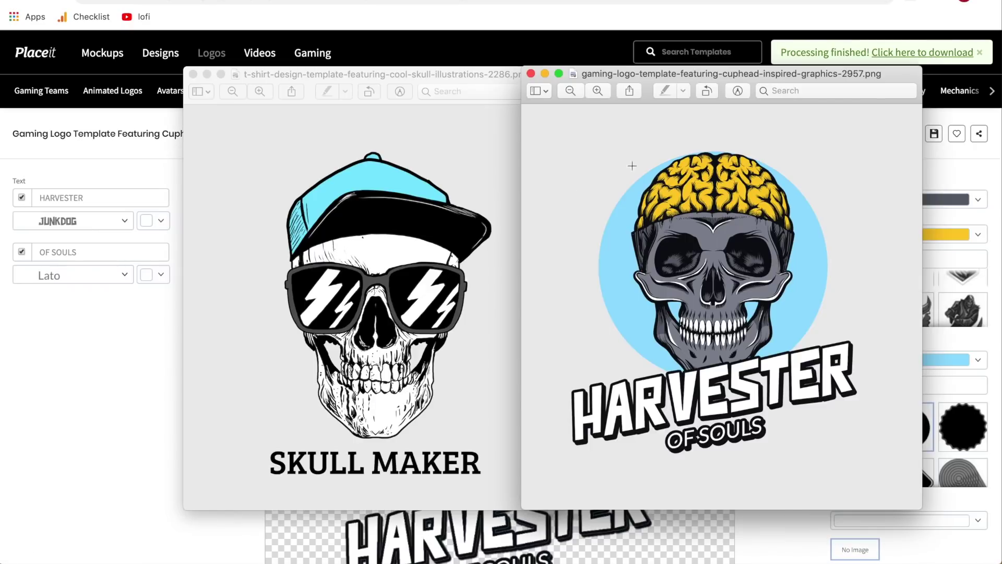
# Zoom into the downloaded Harvester of Souls PNG in Preview, then close both image windows
pyautogui.scroll(10, 699, 290)
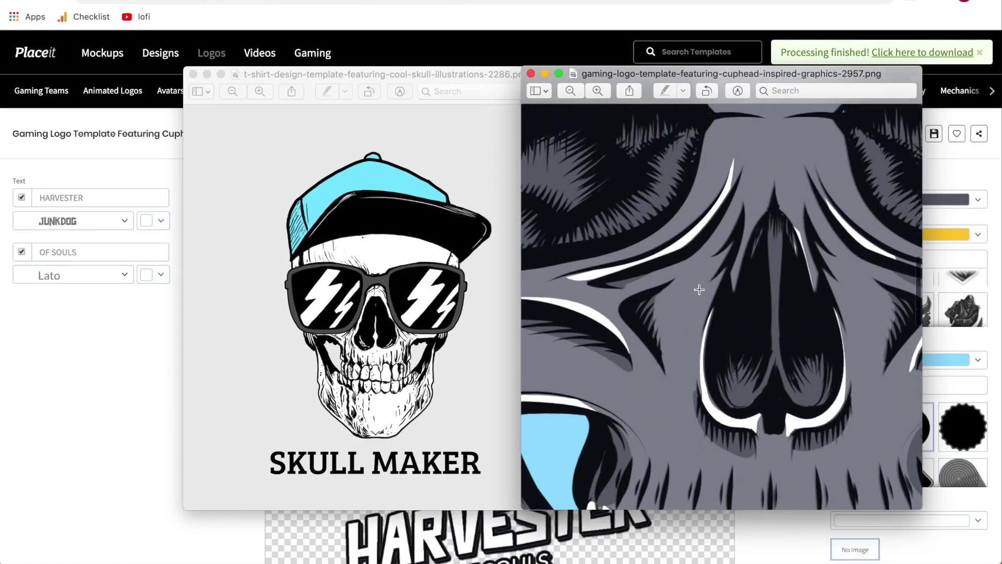
pyautogui.scroll(-10, 699, 289)
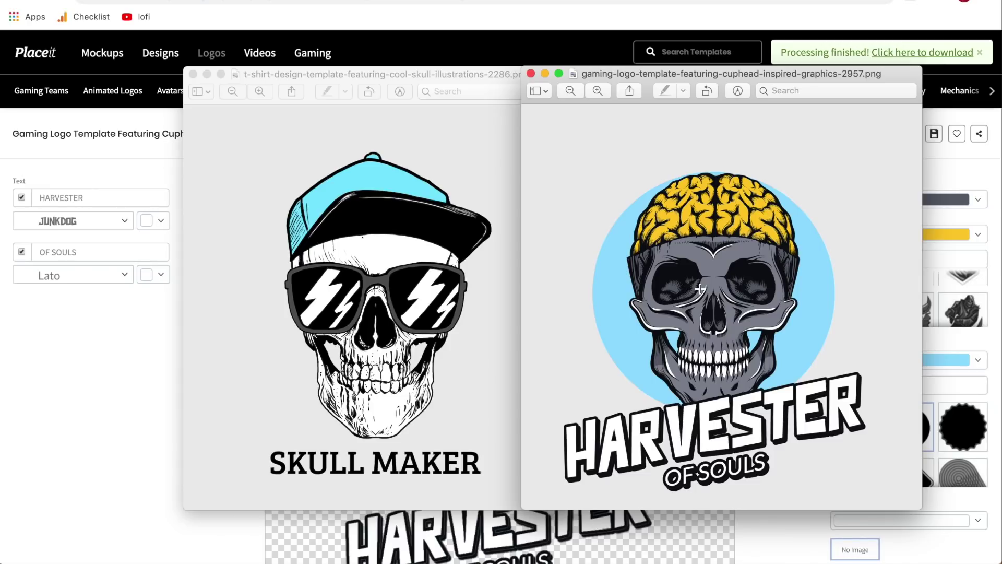
pyautogui.click(67, 392)
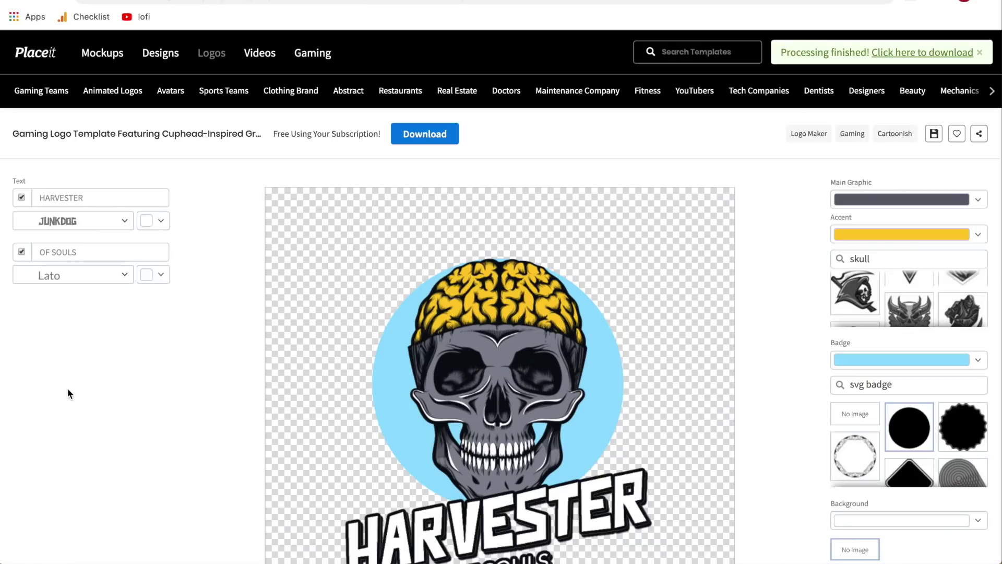
# From the home page's free mockups listing, open the Instagram Post Template For an eBooks Discount
pyautogui.click(37, 55)
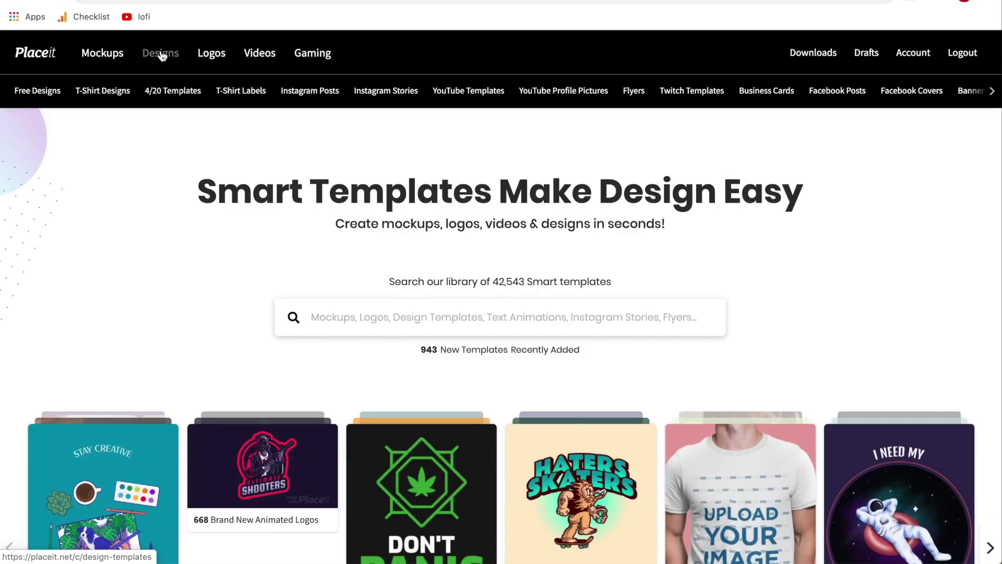
pyautogui.click(32, 94)
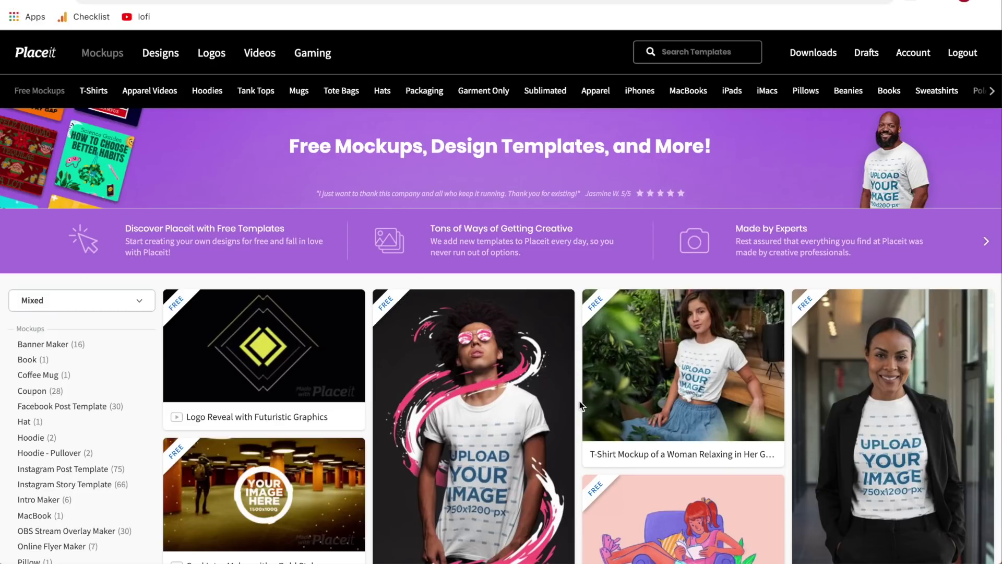
pyautogui.scroll(-20, 579, 405)
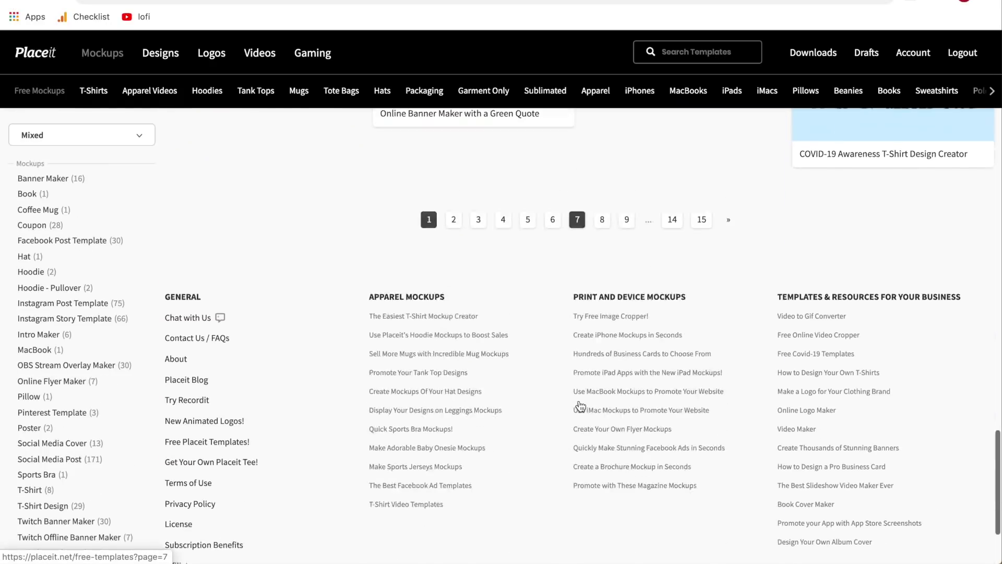
pyautogui.scroll(3, 580, 404)
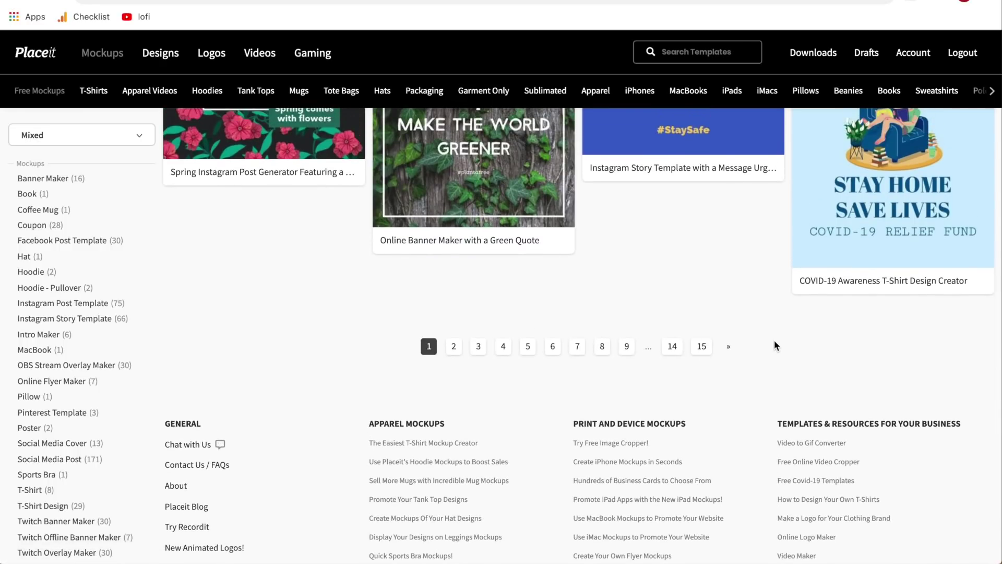
pyautogui.scroll(10, 774, 346)
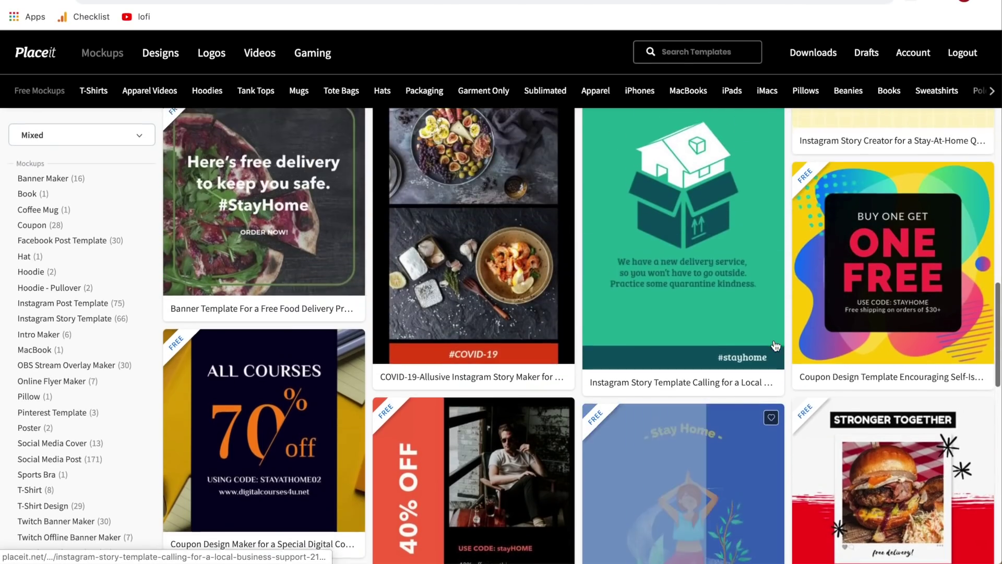
pyautogui.scroll(15, 775, 346)
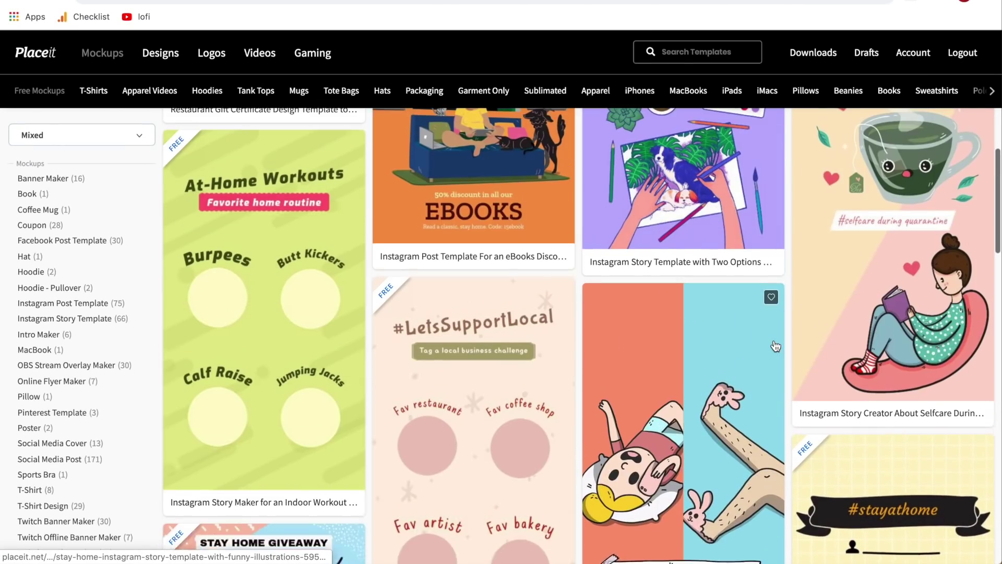
pyautogui.scroll(5, 776, 346)
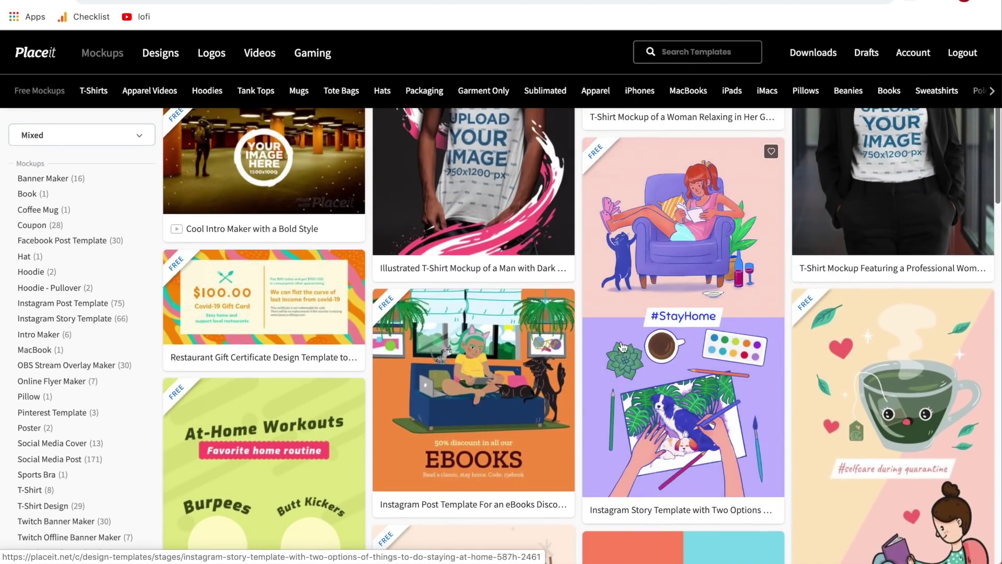
pyautogui.click(472, 386)
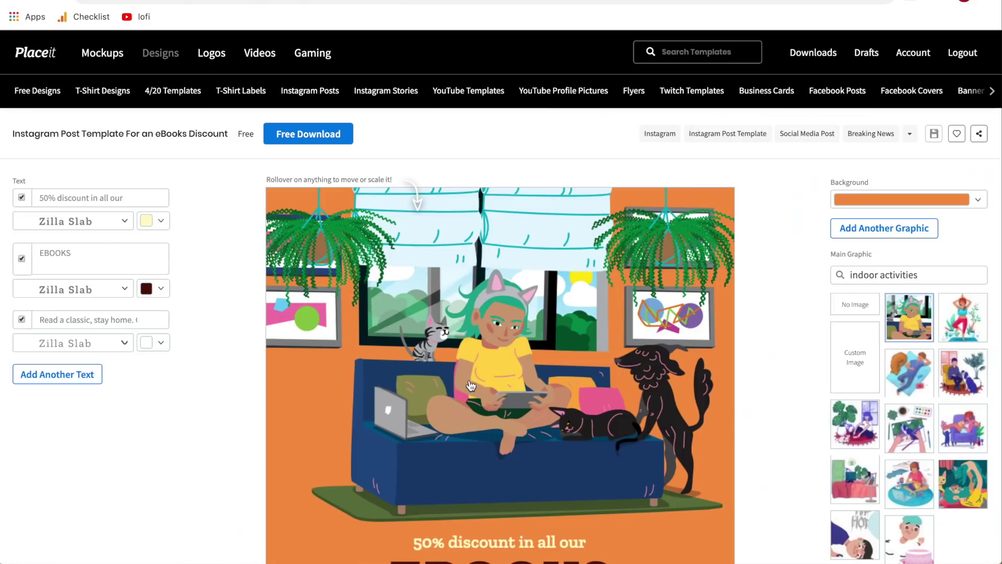
# Hide the '50% discount in all our text' and 'Read a classic, stay home' text boxes
pyautogui.scroll(-3, 763, 380)
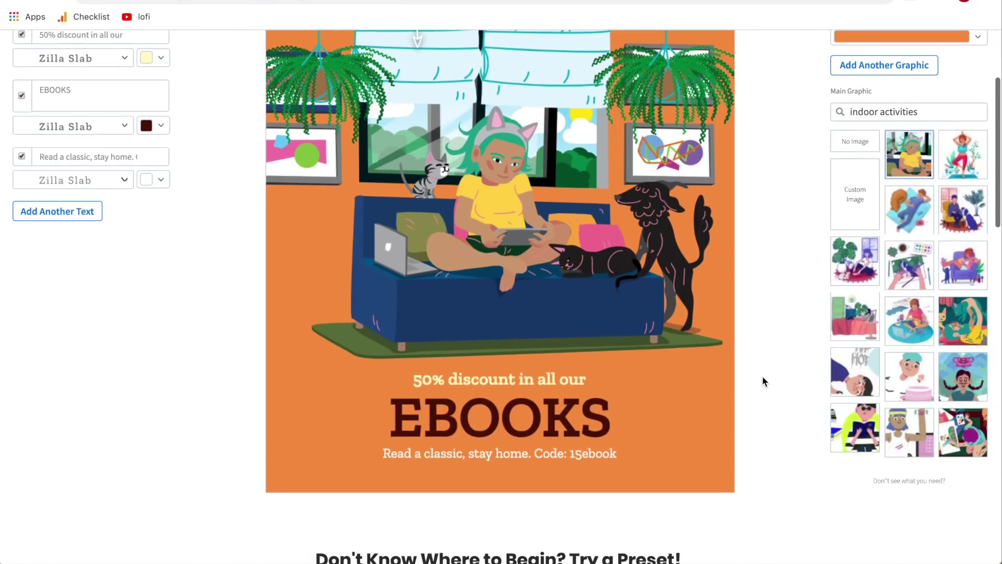
pyautogui.scroll(2, 342, 412)
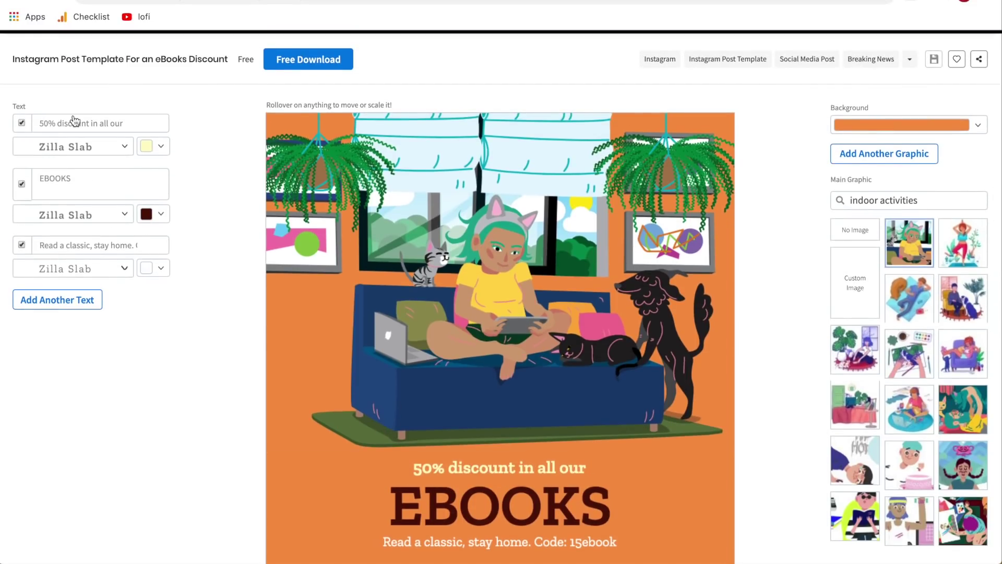
pyautogui.click(21, 124)
pyautogui.scroll(-2, 441, 365)
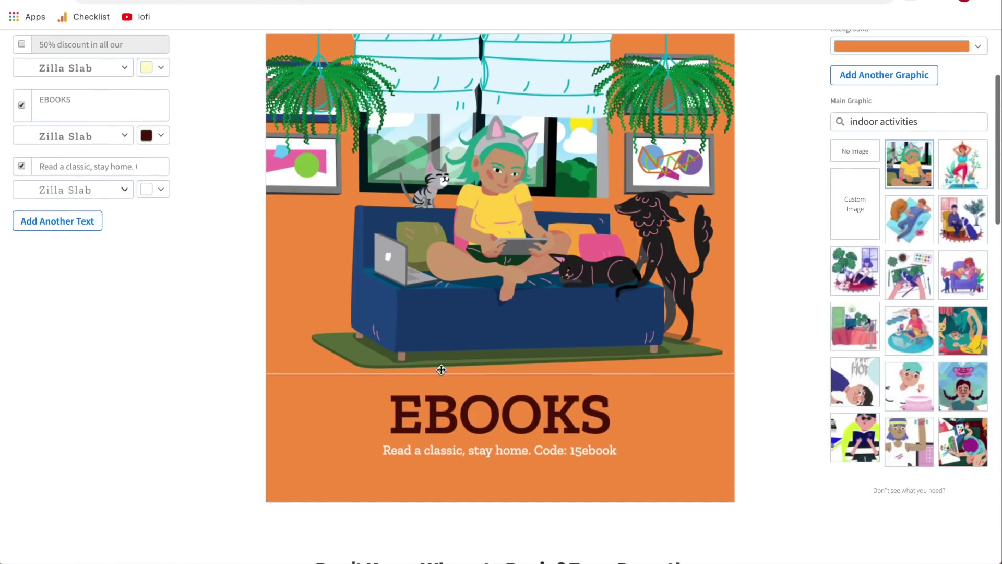
pyautogui.click(22, 166)
pyautogui.moveTo(503, 410)
pyautogui.mouseDown()
pyautogui.moveTo(499, 382)
pyautogui.moveTo(491, 393)
pyautogui.moveTo(501, 410)
pyautogui.mouseUp()
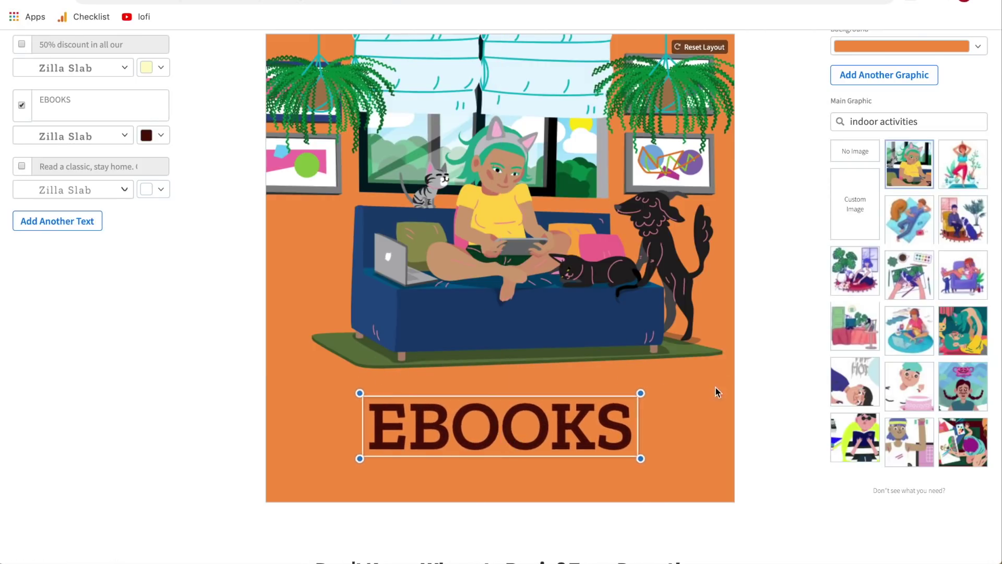
# Make the walking bear with a briefcase the main graphic and drag EBOOKS off the canvas
pyautogui.click(895, 213)
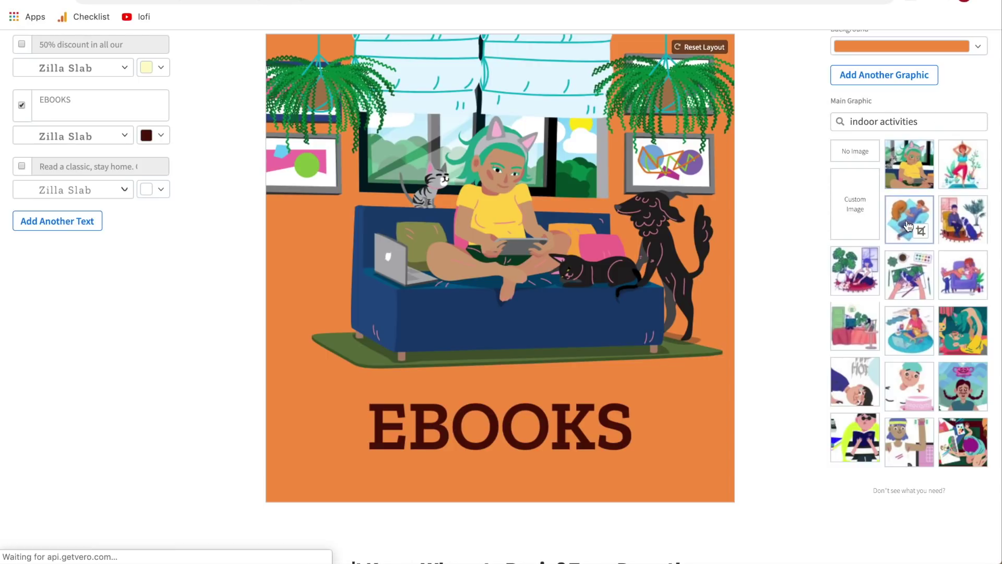
pyautogui.scroll(1, 931, 200)
pyautogui.moveTo(925, 179); pyautogui.dragTo(778, 177)
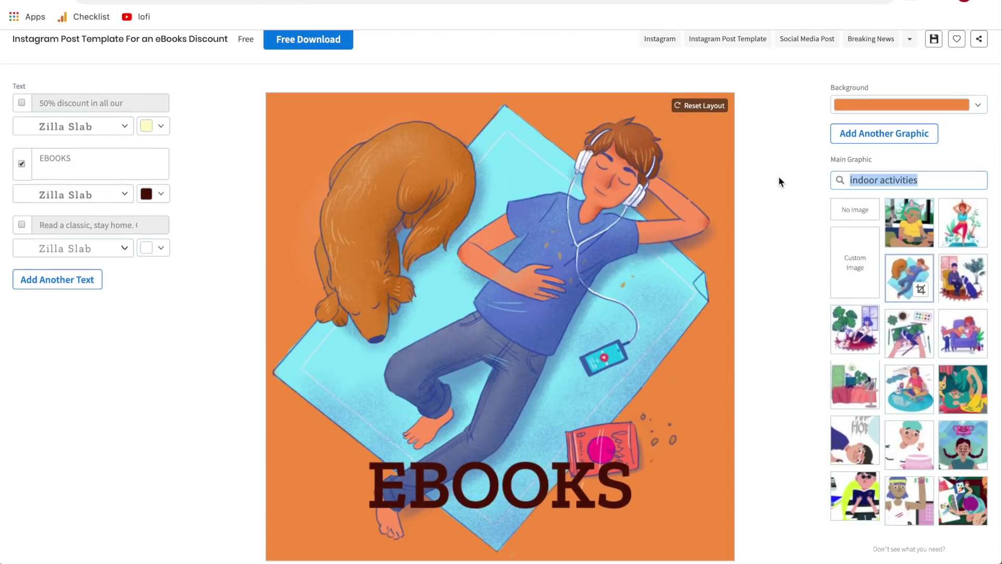
pyautogui.press('BackSpace')
pyautogui.scroll(-1, 906, 261)
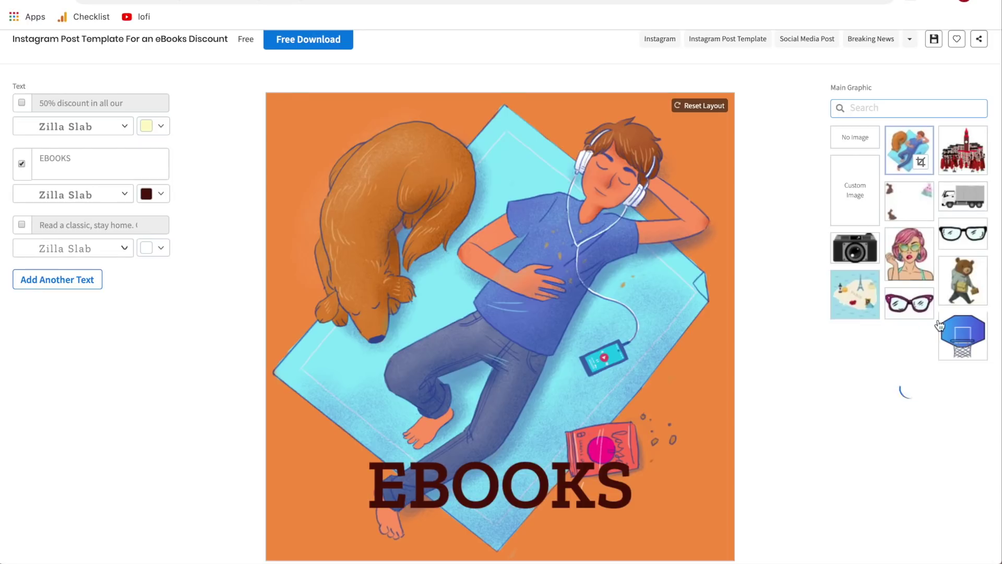
pyautogui.click(967, 290)
pyautogui.scroll(-2, 969, 292)
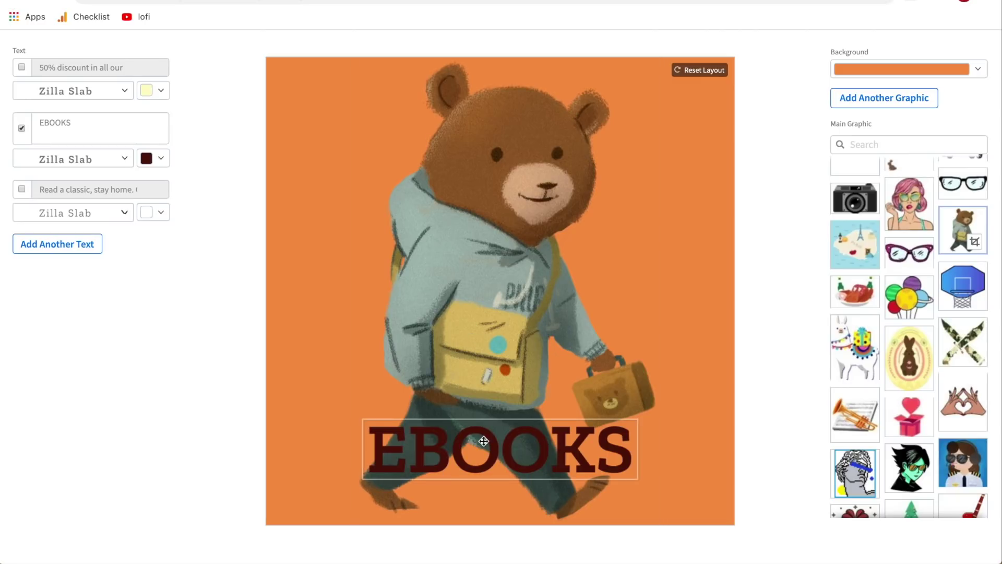
pyautogui.moveTo(527, 447); pyautogui.dragTo(94, 465)
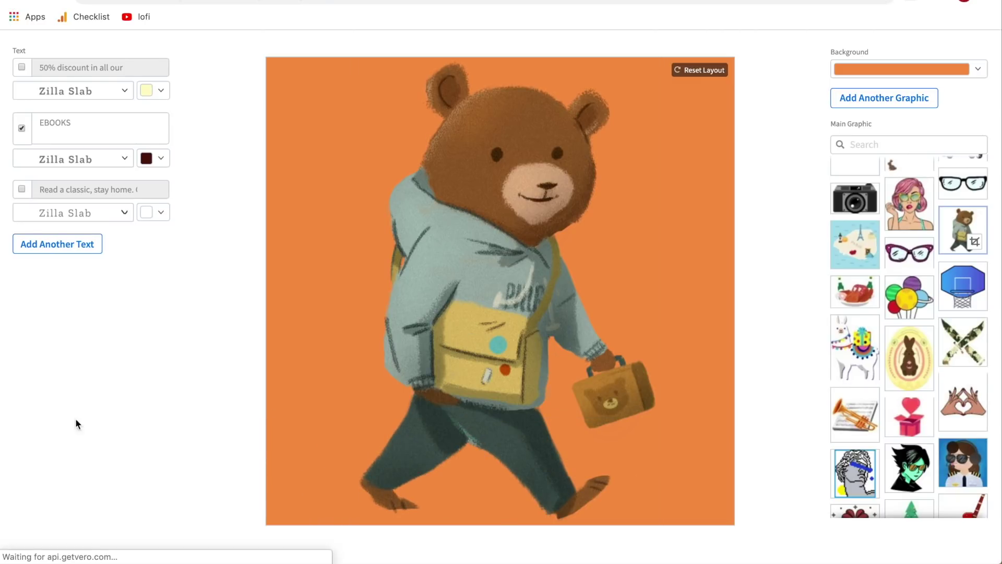
# Make the bear design's background transparent and download it as a free high-resolution PNG
pyautogui.click(977, 70)
pyautogui.click(976, 236)
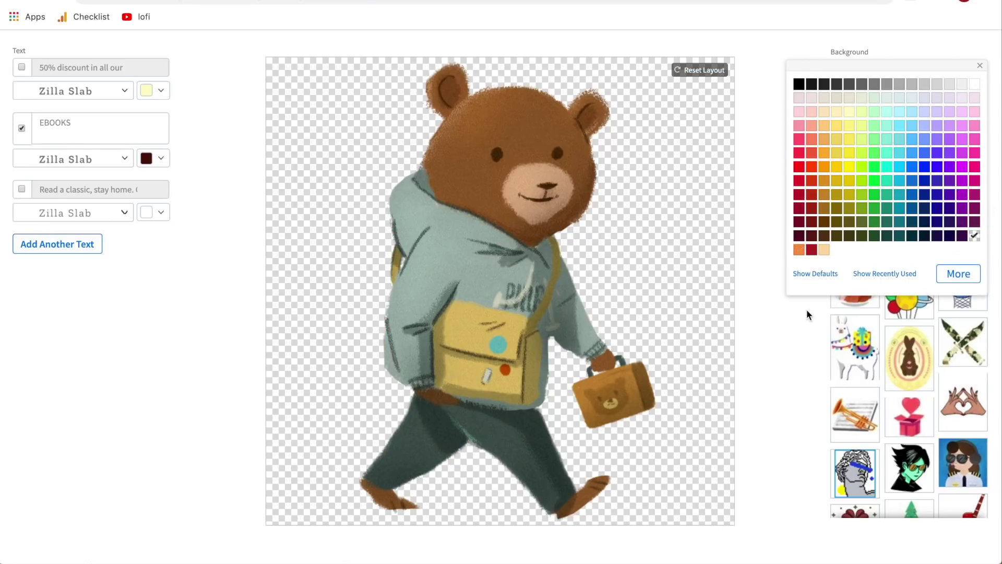
pyautogui.scroll(1, 756, 271)
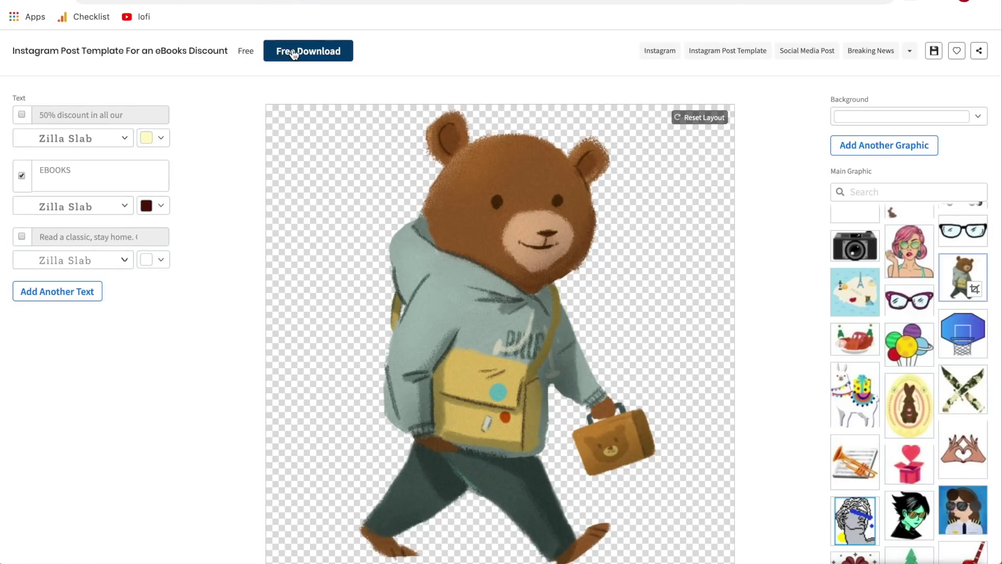
pyautogui.click(294, 53)
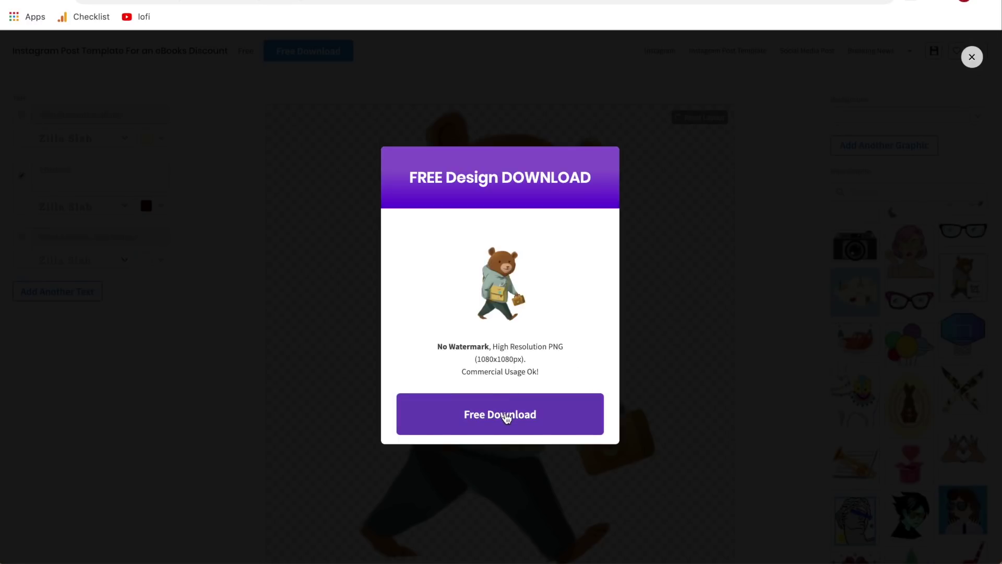
pyautogui.click(507, 418)
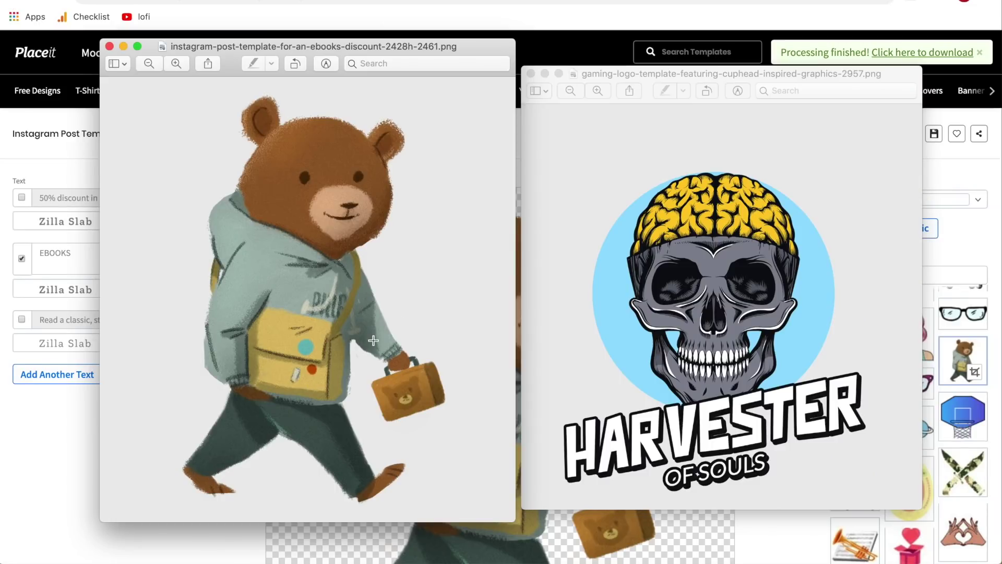
# Zoom in on the bear and Harvester of Souls skull PNGs in Preview, then return to Placeit
pyautogui.scroll(10, 266, 122)
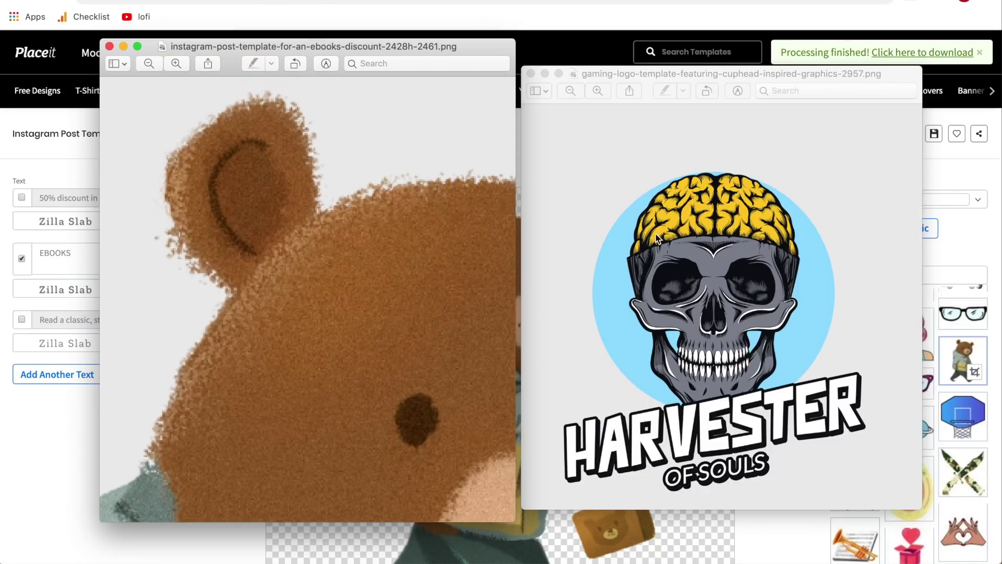
pyautogui.click(643, 221)
pyautogui.scroll(5, 643, 221)
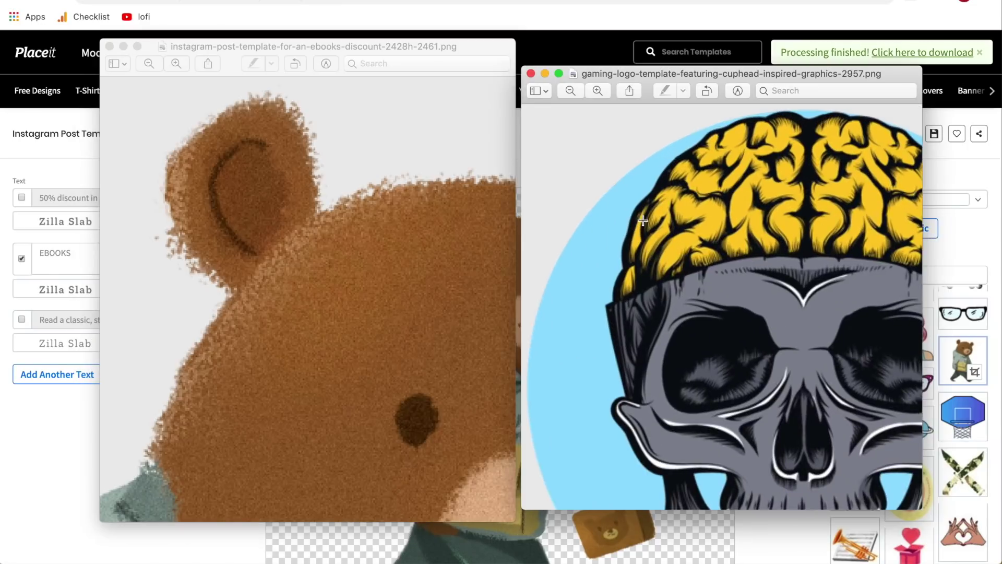
pyautogui.scroll(3, 643, 221)
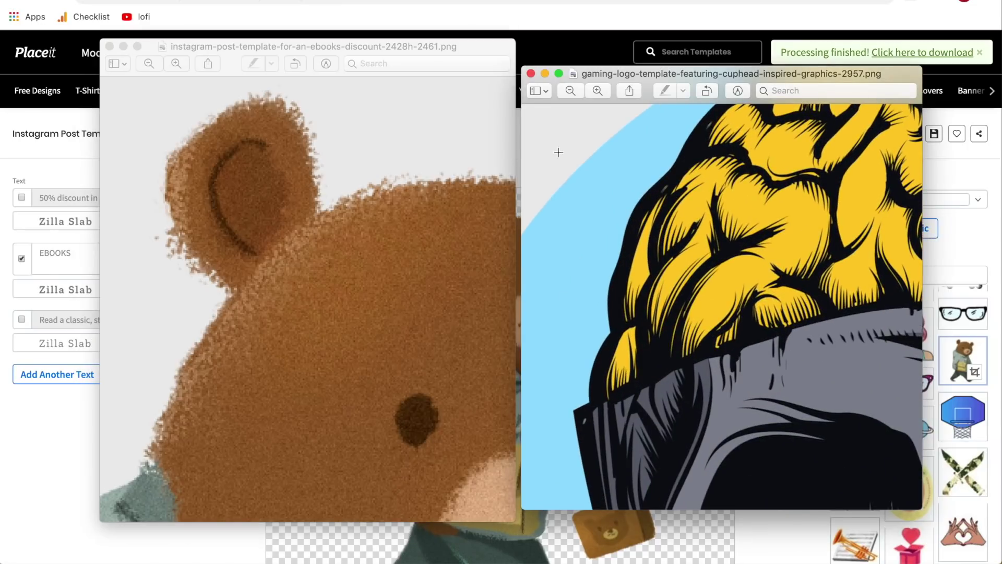
pyautogui.click(280, 234)
pyautogui.scroll(-5, 280, 234)
pyautogui.scroll(-2, 280, 233)
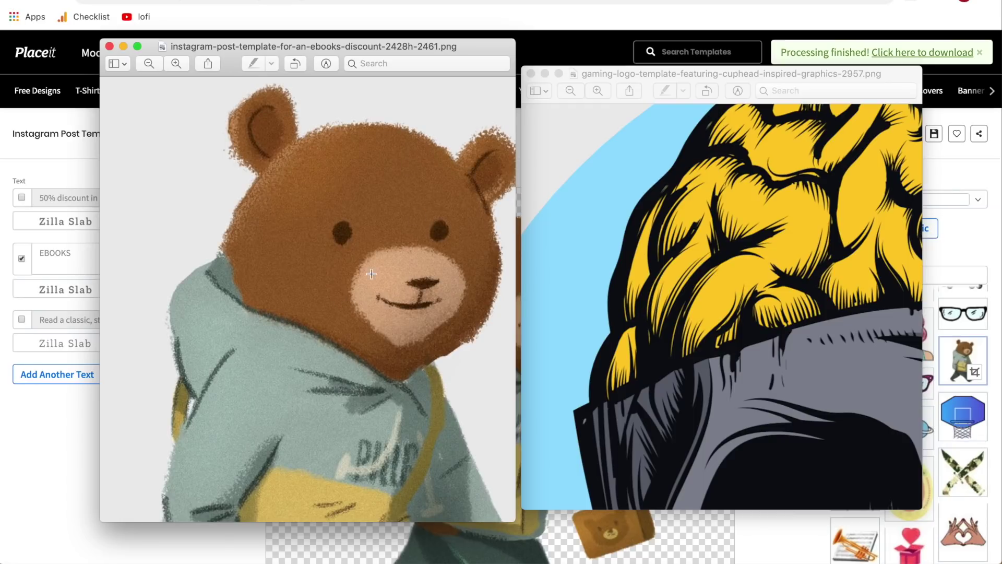
pyautogui.scroll(-5, 371, 274)
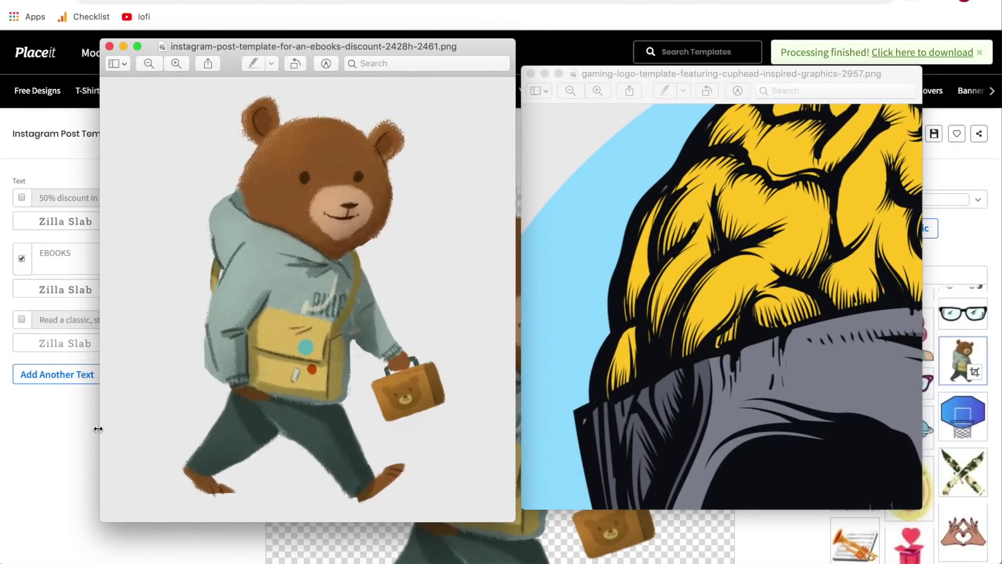
pyautogui.click(71, 430)
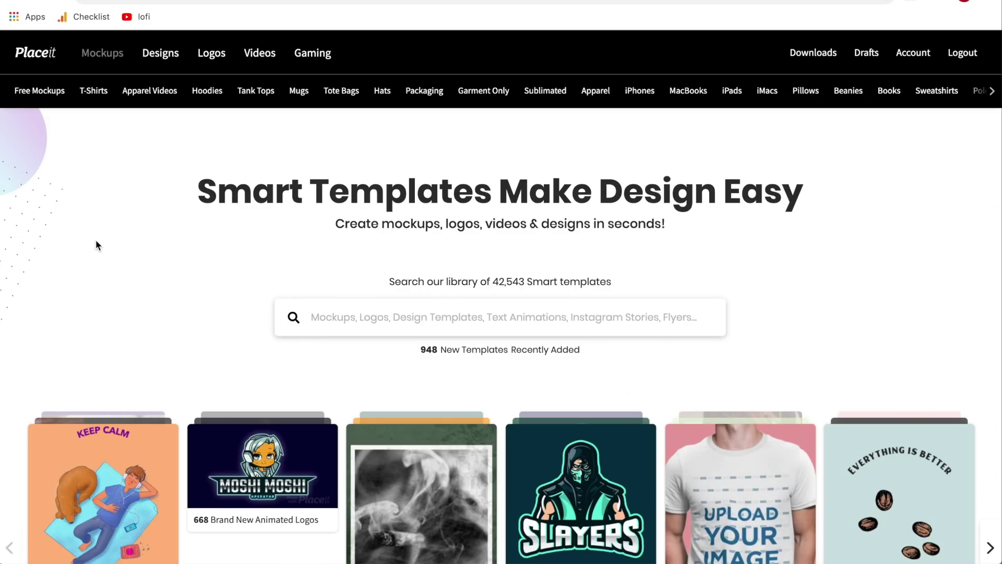
# Scroll down and back up over the template collections on Placeit's home page
pyautogui.scroll(-6, 96, 243)
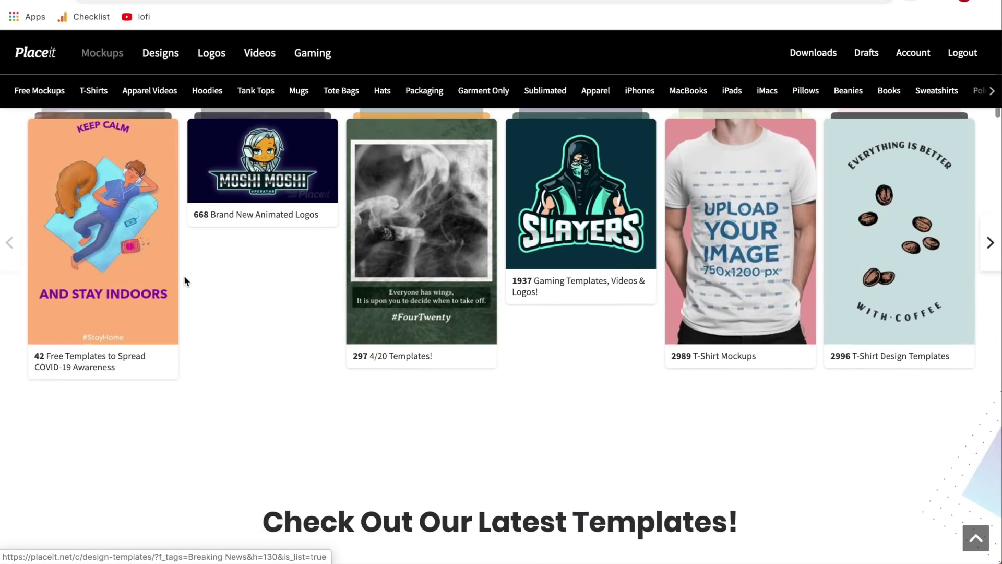
pyautogui.scroll(5, 186, 279)
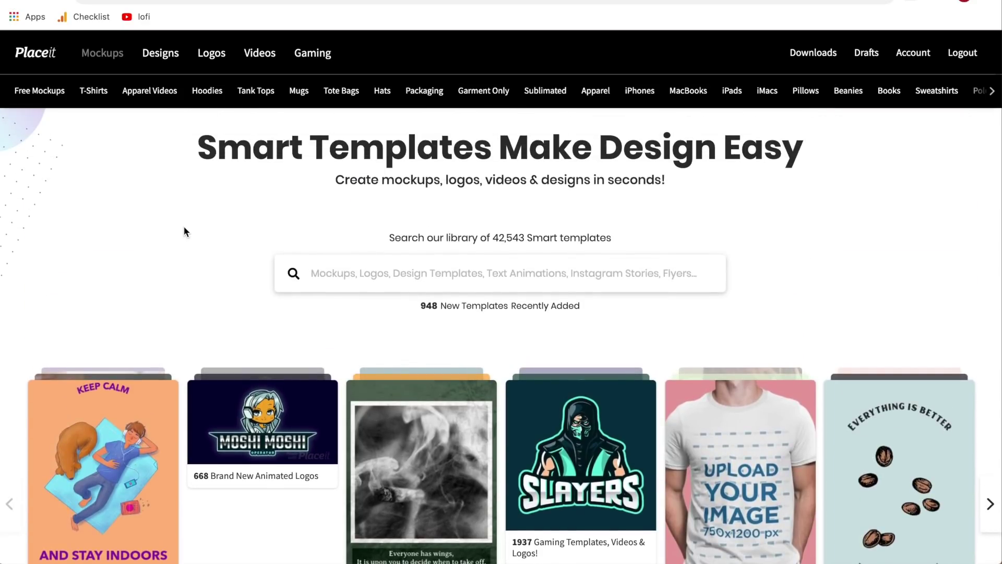